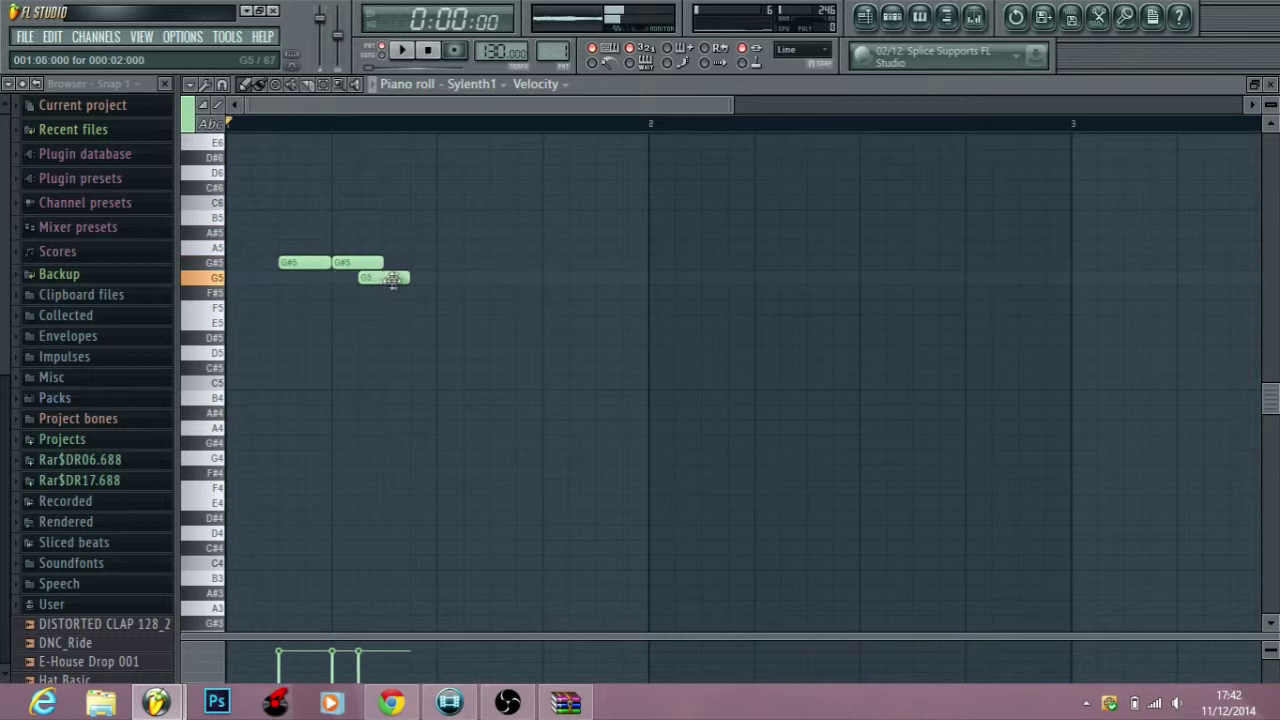
# - Continue the bar 1 melody with two G5 notes, a short F5, a longer A#5, a short F5 and a G#5, playing it back
pyautogui.click(443, 278)
pyautogui.press('space')
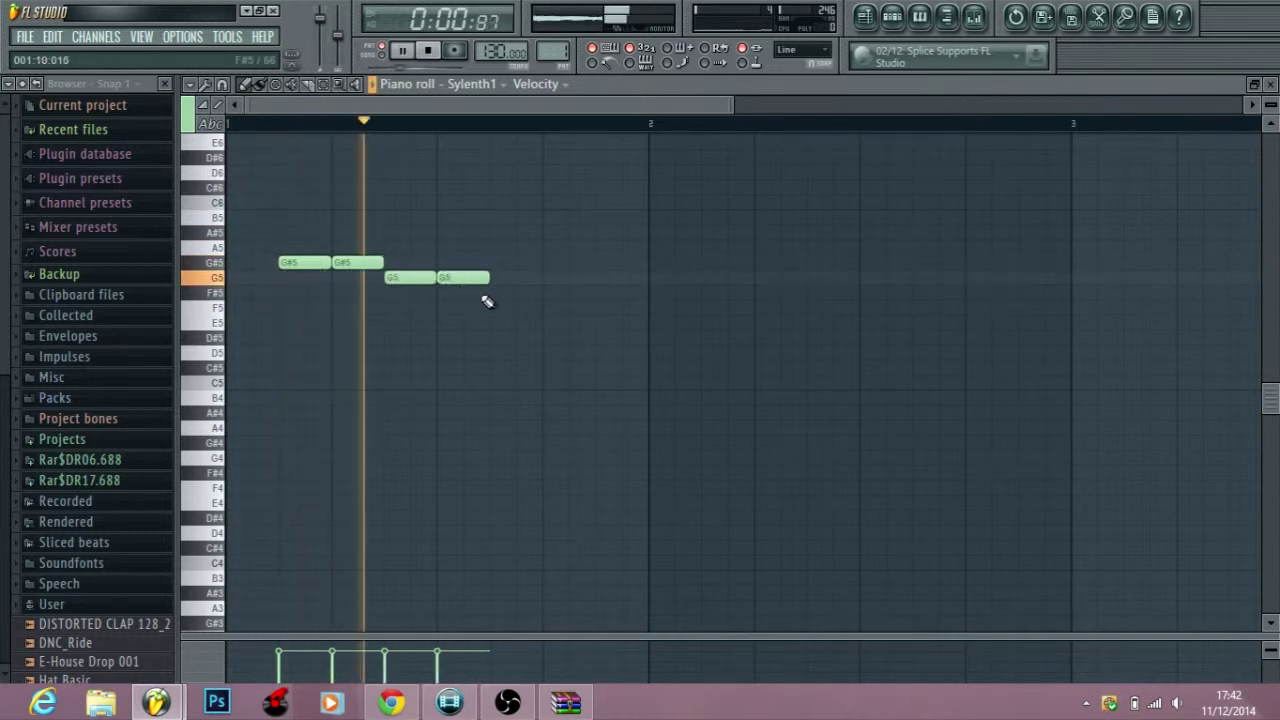
pyautogui.moveTo(497, 295); pyautogui.dragTo(496, 318)
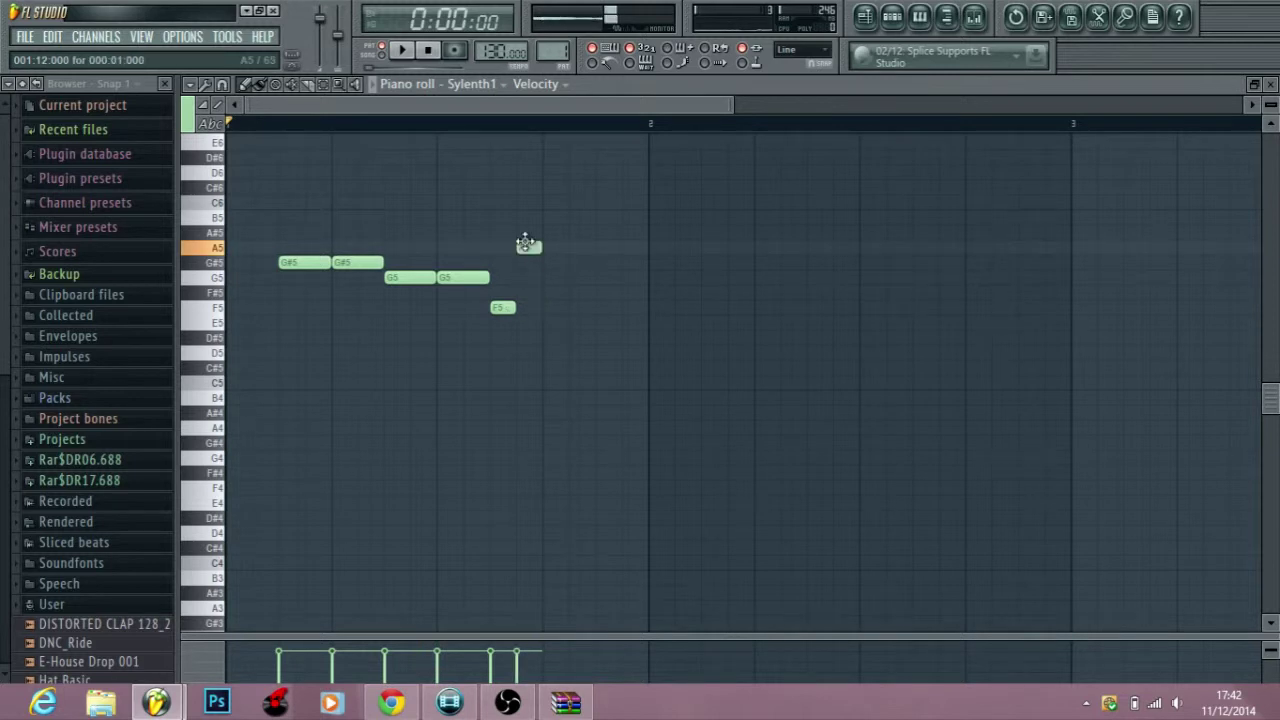
pyautogui.moveTo(546, 234); pyautogui.dragTo(570, 234)
pyautogui.press('space')
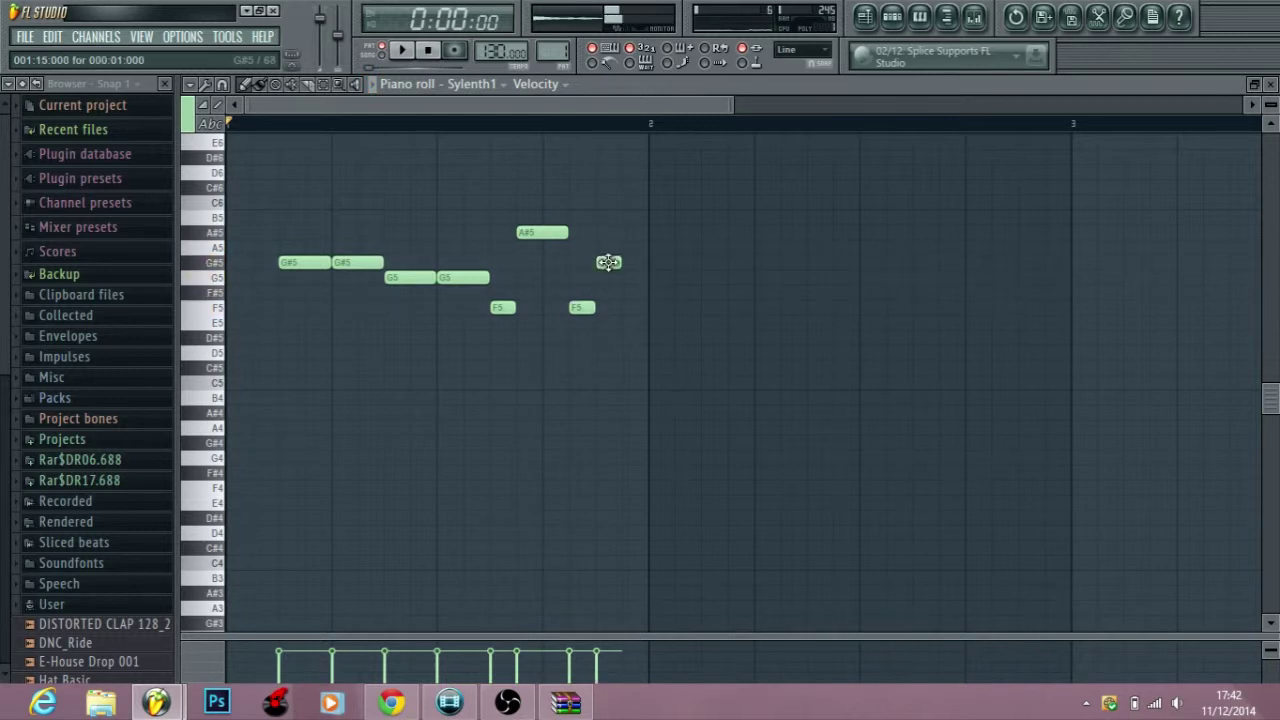
pyautogui.press('space')
# - Lengthen the last G#5 of bar 1 and add four evenly spaced off-beat G#5 notes across bar 2
pyautogui.moveTo(613, 263); pyautogui.dragTo(740, 262)
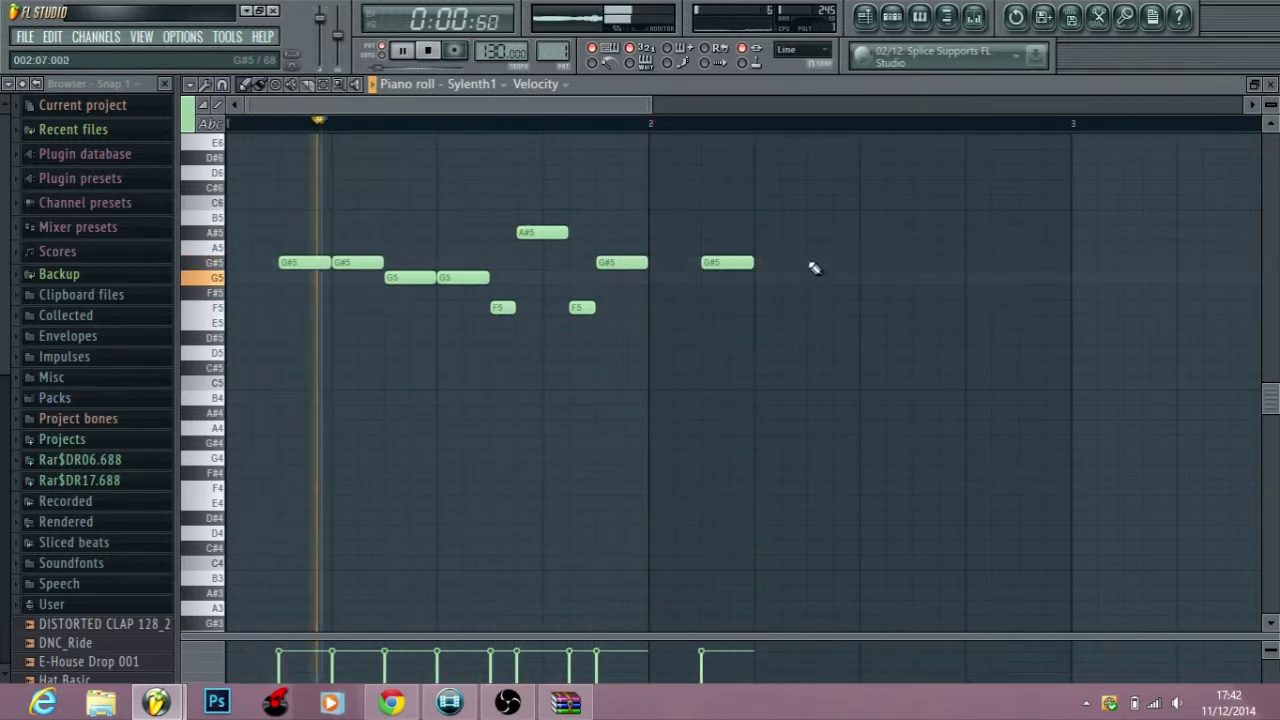
pyautogui.click(814, 263)
pyautogui.click(926, 264)
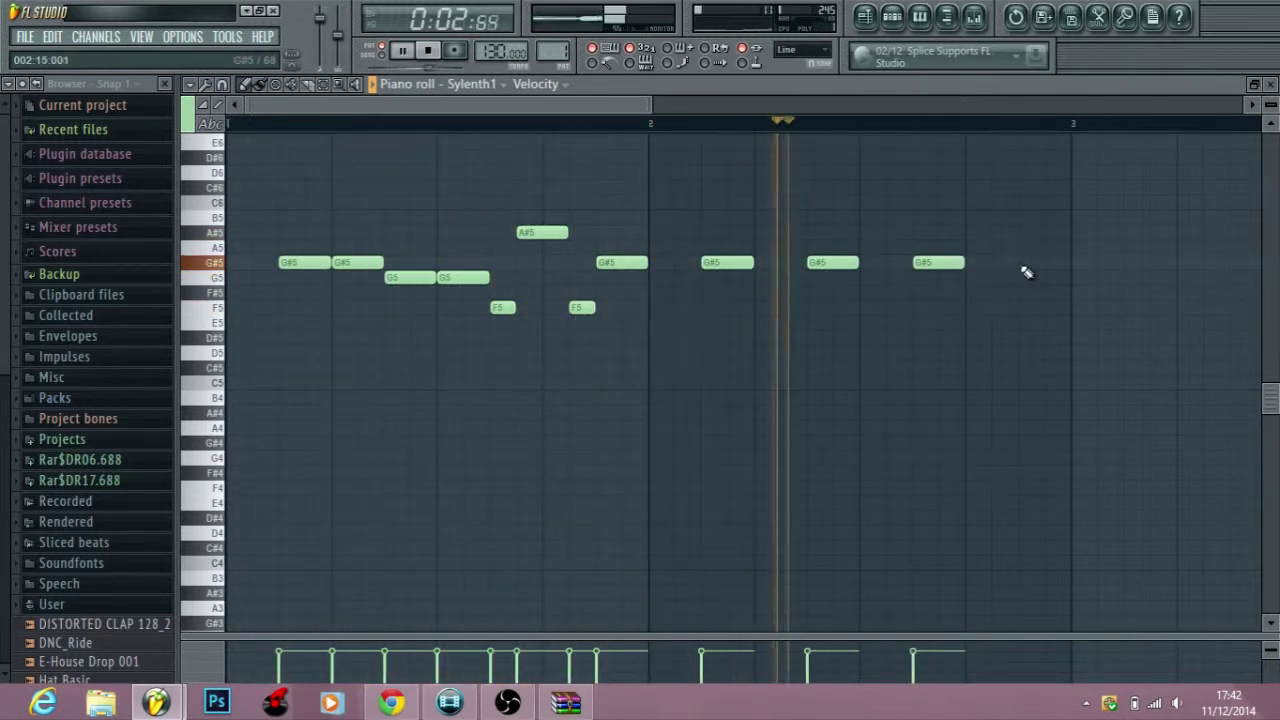
pyautogui.click(1023, 264)
pyautogui.press('space')
# - Repeat the bar 1 melody in bar 3 with the notes G#5, G#5, G5, G5, F5, A#5, F5 and G#5
pyautogui.moveTo(581, 104); pyautogui.dragTo(747, 104)
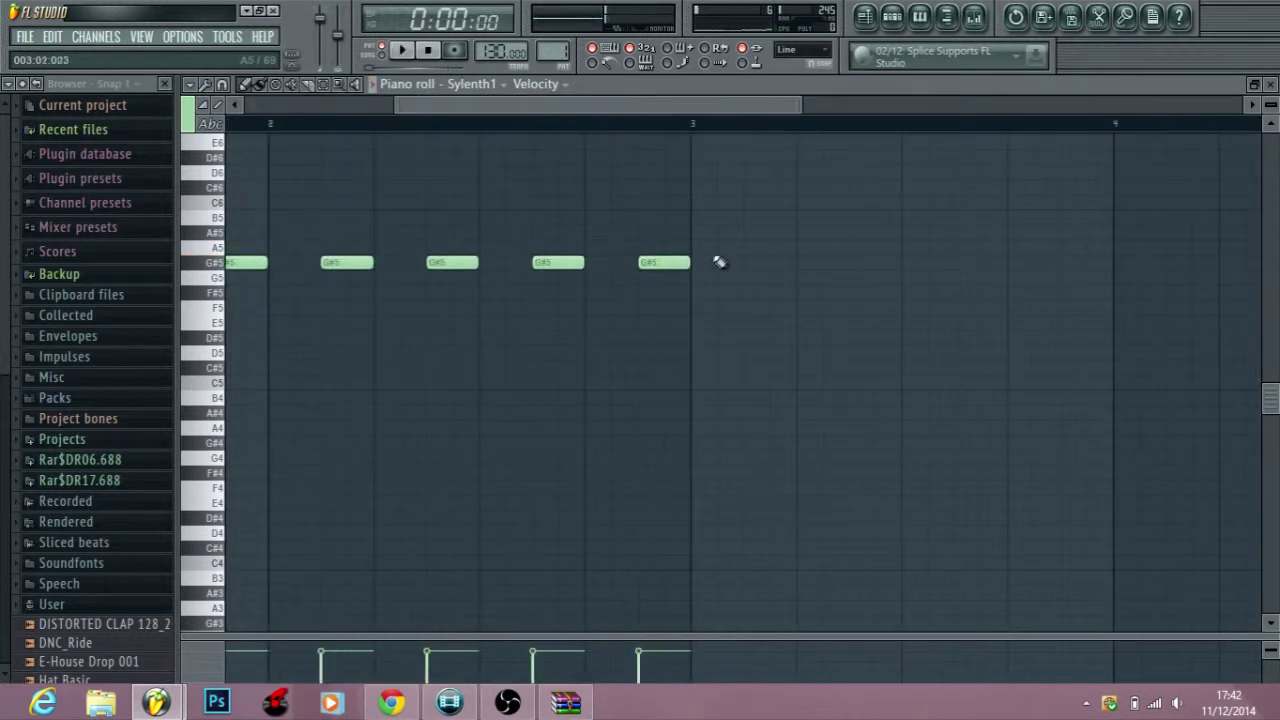
pyautogui.click(746, 264)
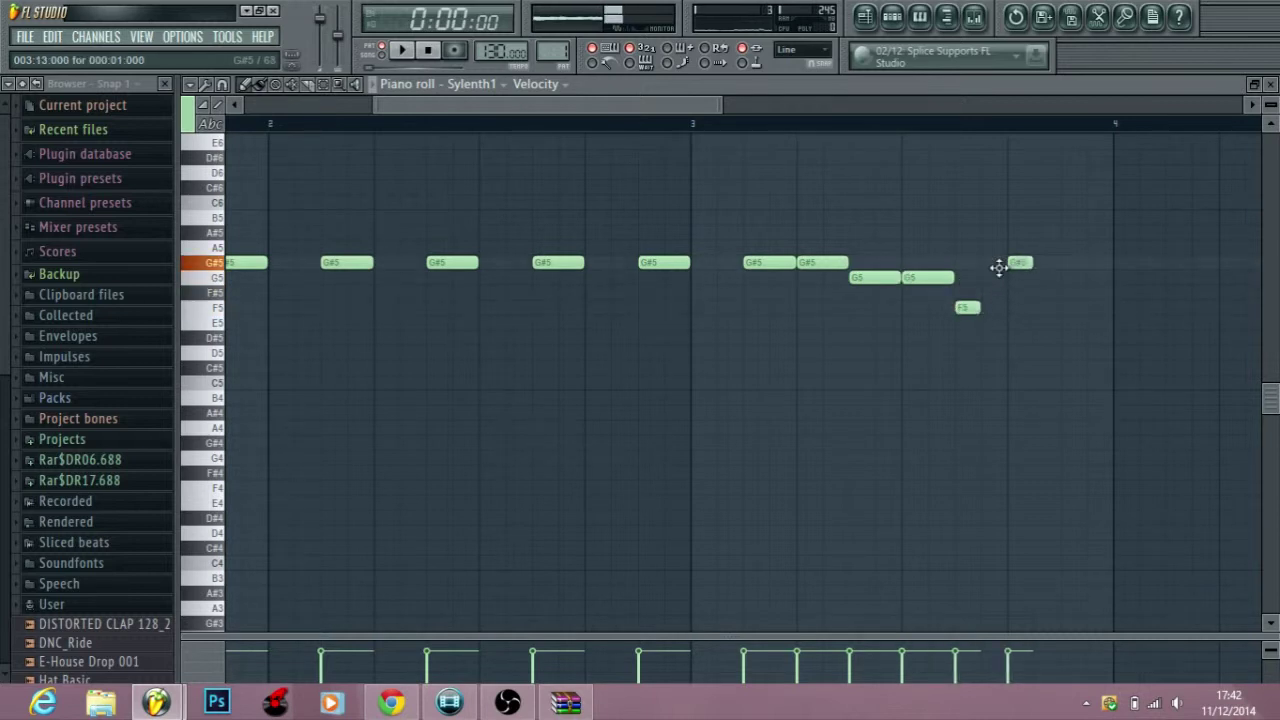
pyautogui.moveTo(988, 254); pyautogui.dragTo(986, 245)
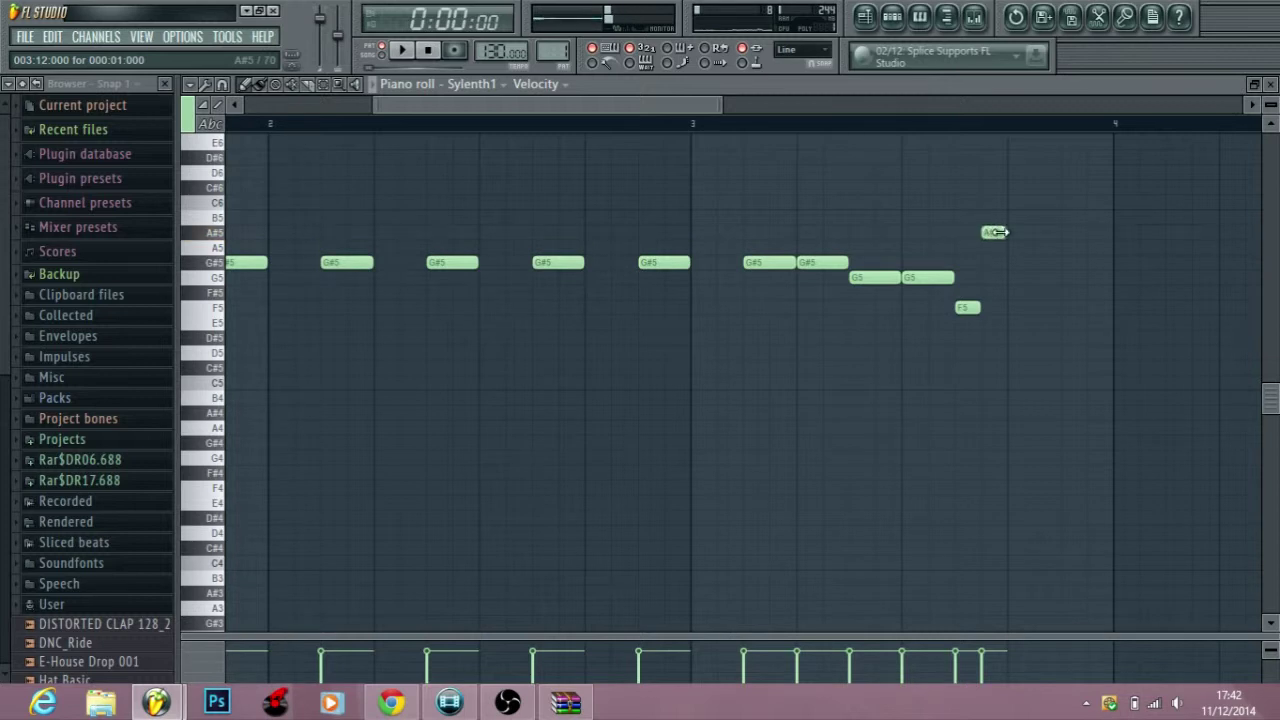
pyautogui.click(1034, 311)
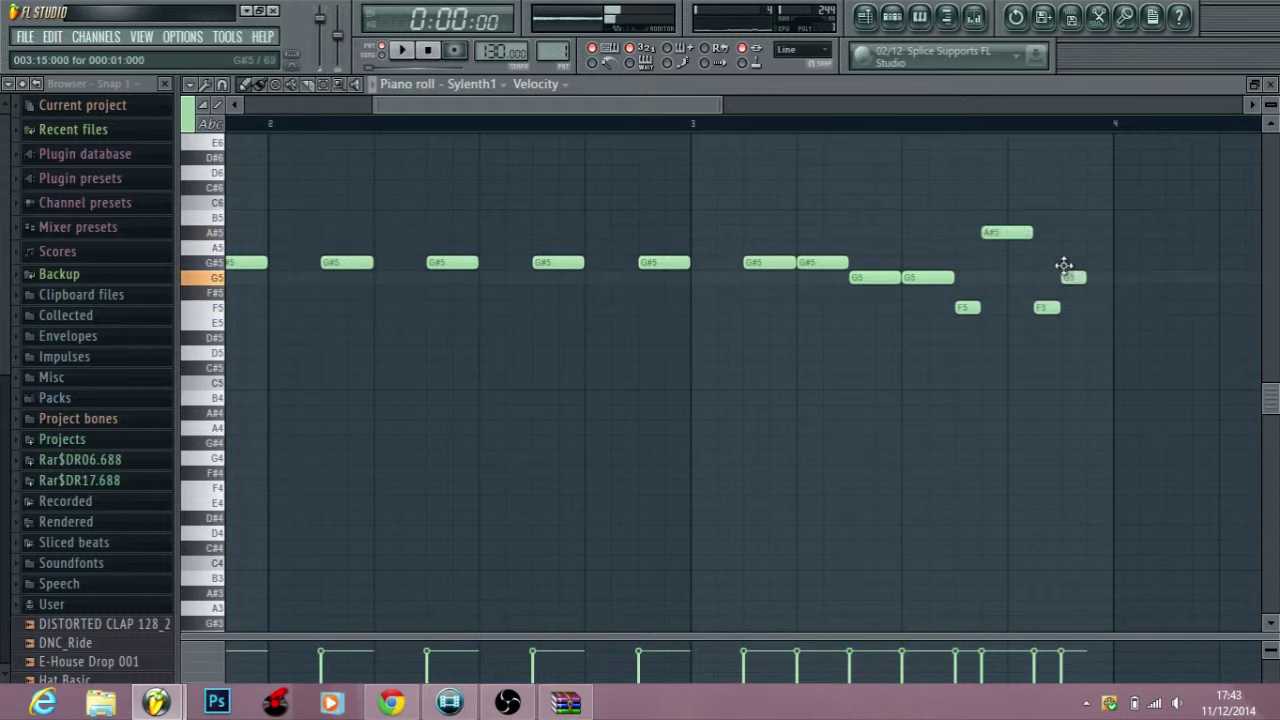
pyautogui.press('space')
# - Add four evenly spaced off-beat G#5 notes across bar 4
pyautogui.moveTo(636, 107); pyautogui.dragTo(772, 237)
pyautogui.click(783, 263)
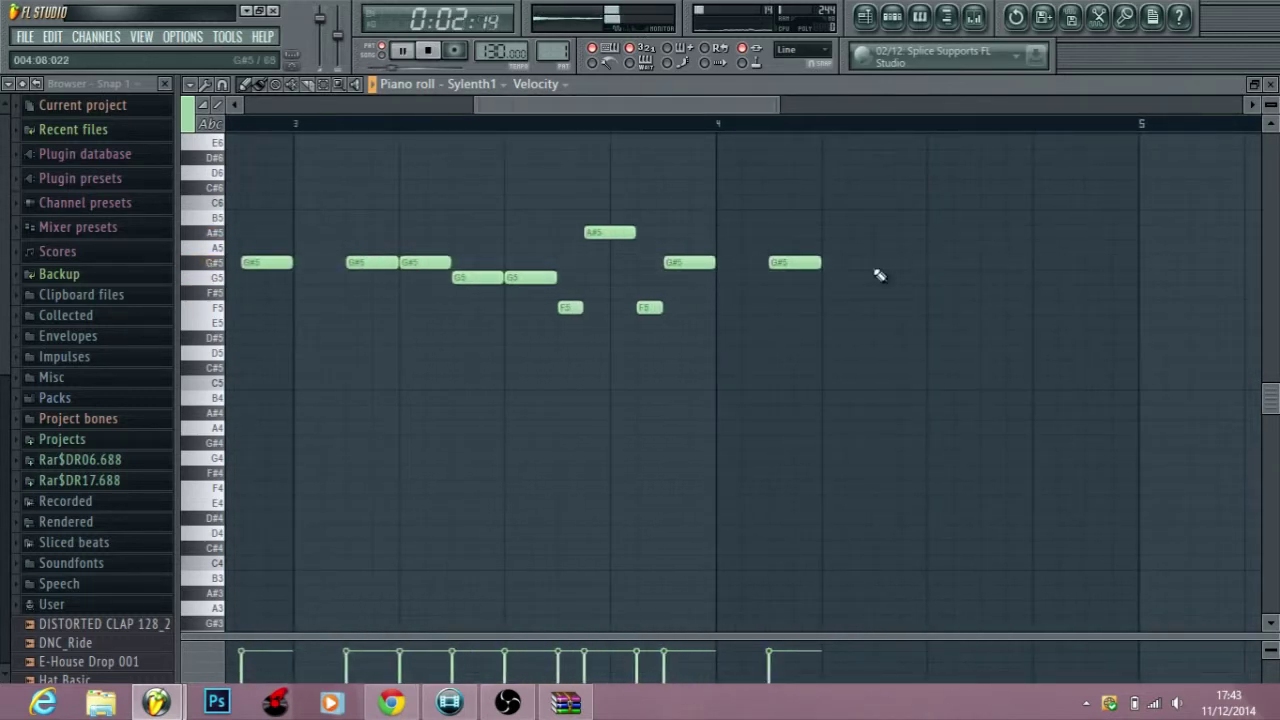
pyautogui.click(1097, 263)
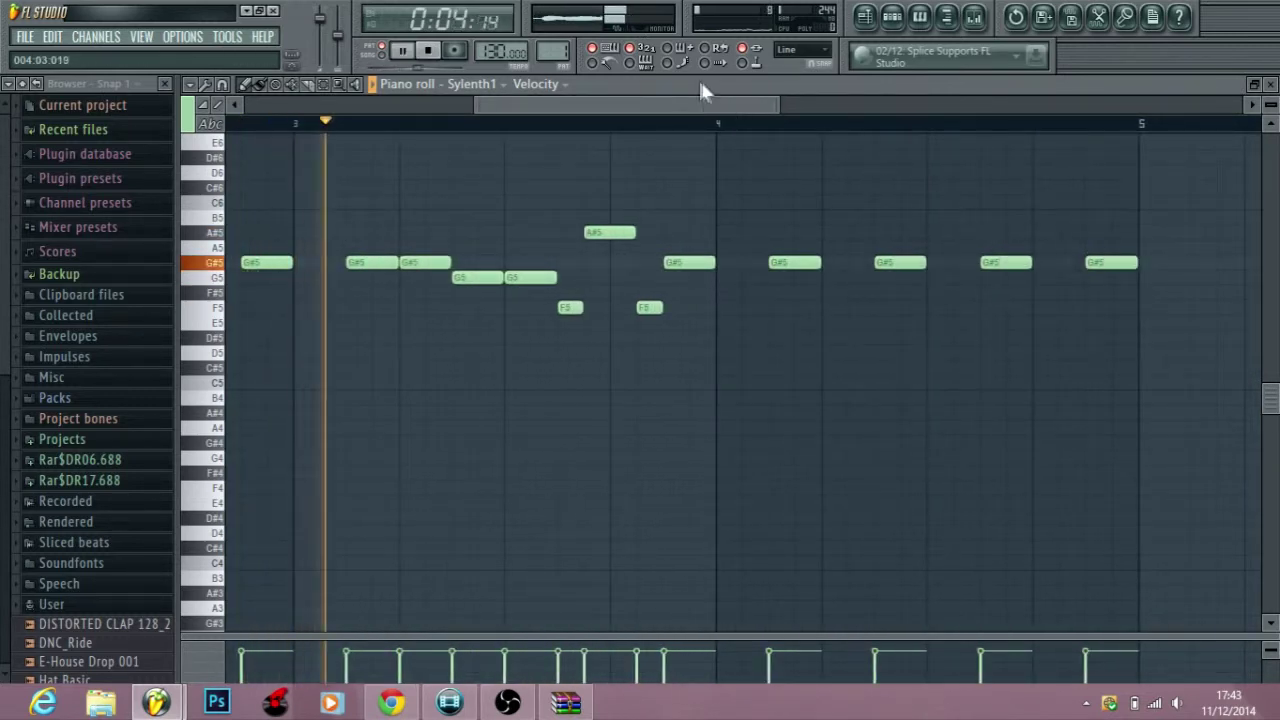
# - Replace the third note of bar 4 with two short C6 notes and raise the bar's last note to C#6
pyautogui.moveTo(683, 100); pyautogui.dragTo(765, 110)
pyautogui.press('space')
pyautogui.moveTo(748, 245); pyautogui.dragTo(760, 189)
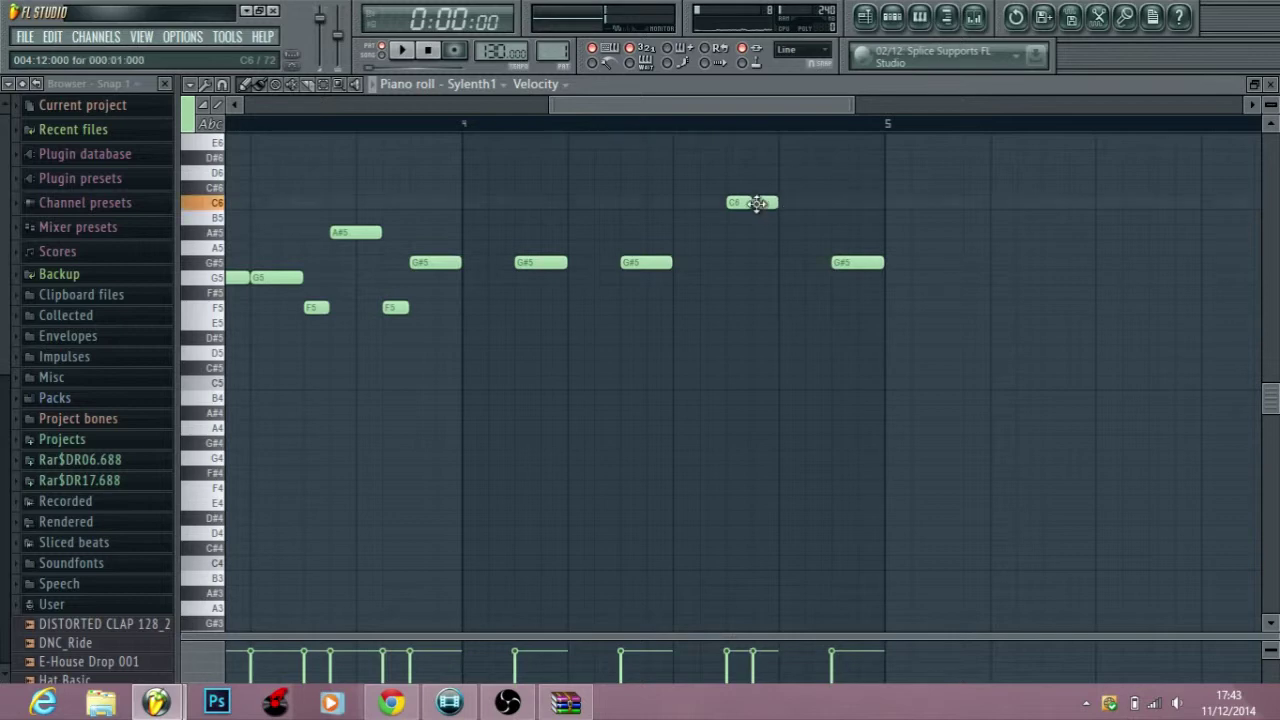
pyautogui.moveTo(845, 266); pyautogui.dragTo(853, 193)
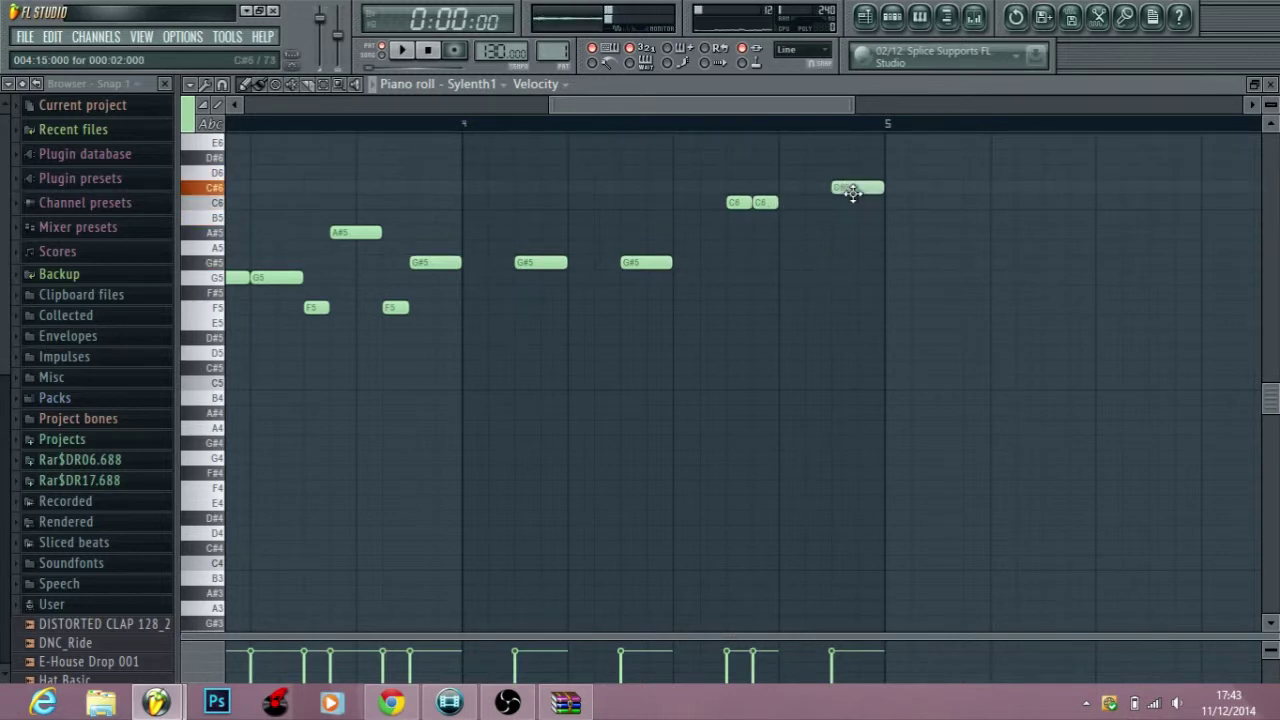
# - Duplicate the whole melody one octave lower, play back both layers and close the piano roll
pyautogui.scroll(-4, 703, 125)
pyautogui.hotkey('ctrl', 'a')
pyautogui.moveTo(814, 249); pyautogui.dragTo(1030, 373)
pyautogui.scroll(-3, 360, 262)
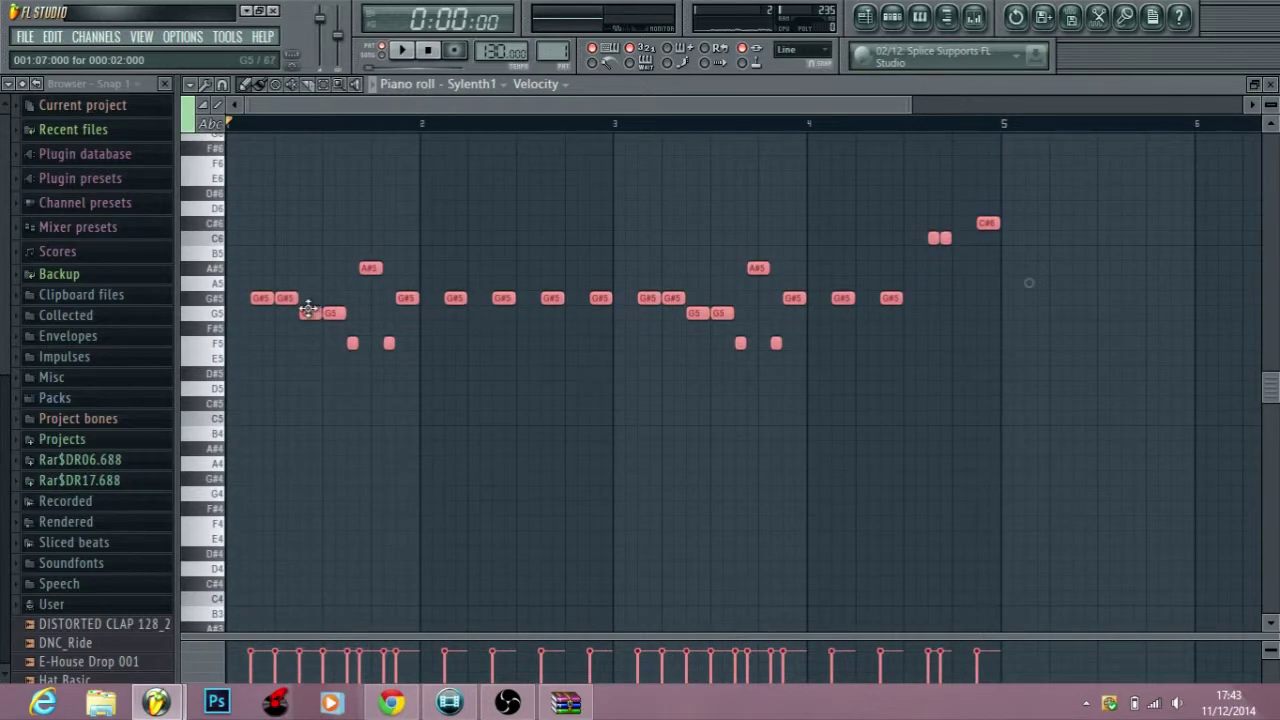
pyautogui.moveTo(260, 300); pyautogui.dragTo(258, 483)
pyautogui.press('space')
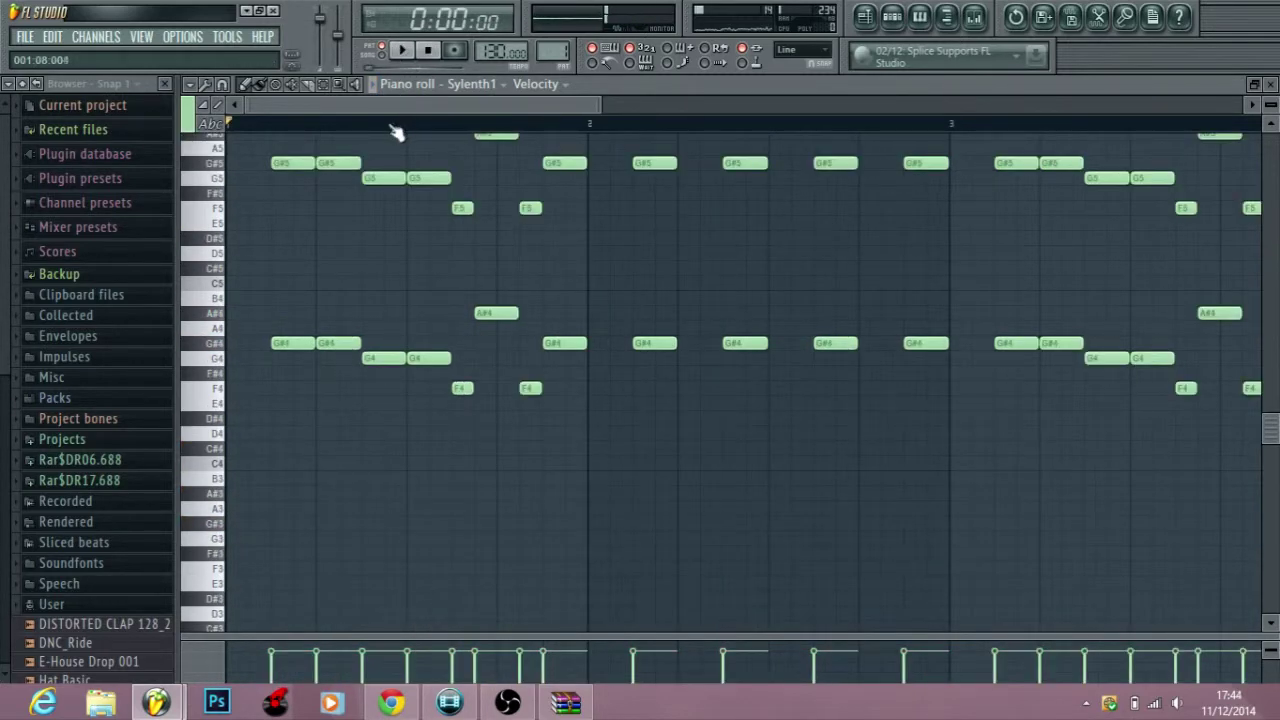
pyautogui.scroll(-3, 398, 130)
pyautogui.scroll(2, 449, 250)
pyautogui.scroll(-1, 449, 251)
pyautogui.press('space')
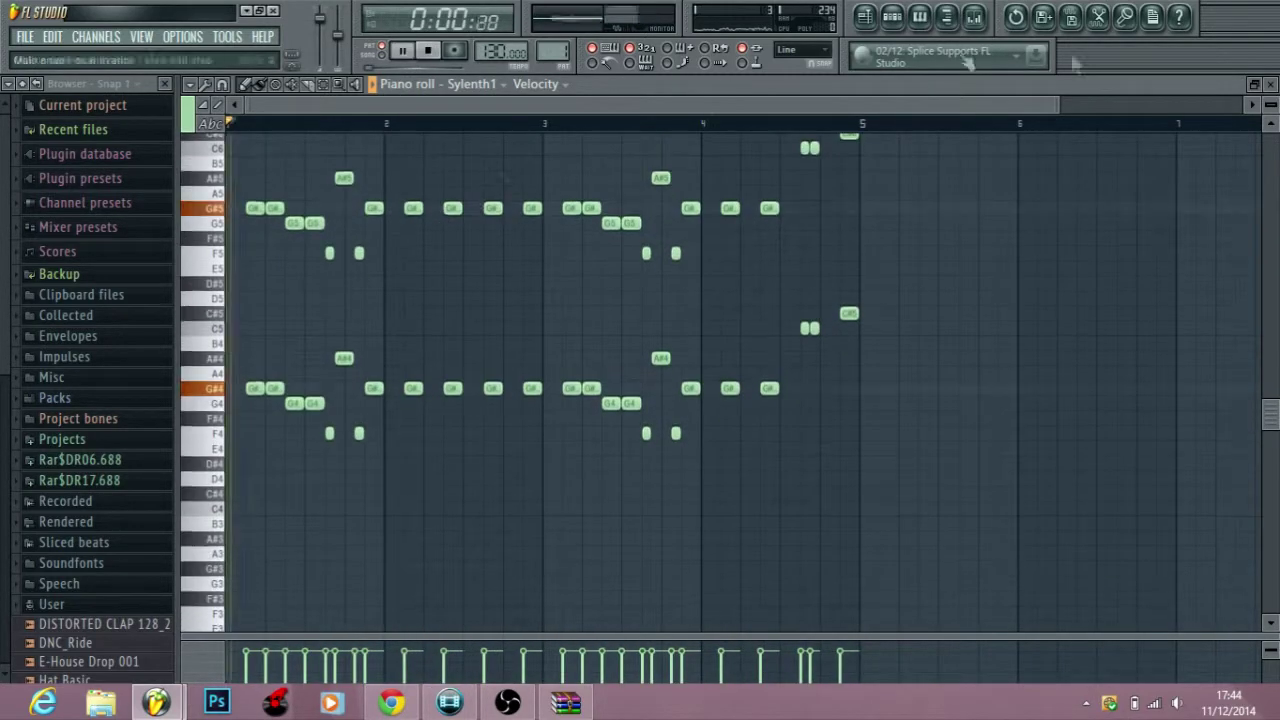
pyautogui.click(1270, 84)
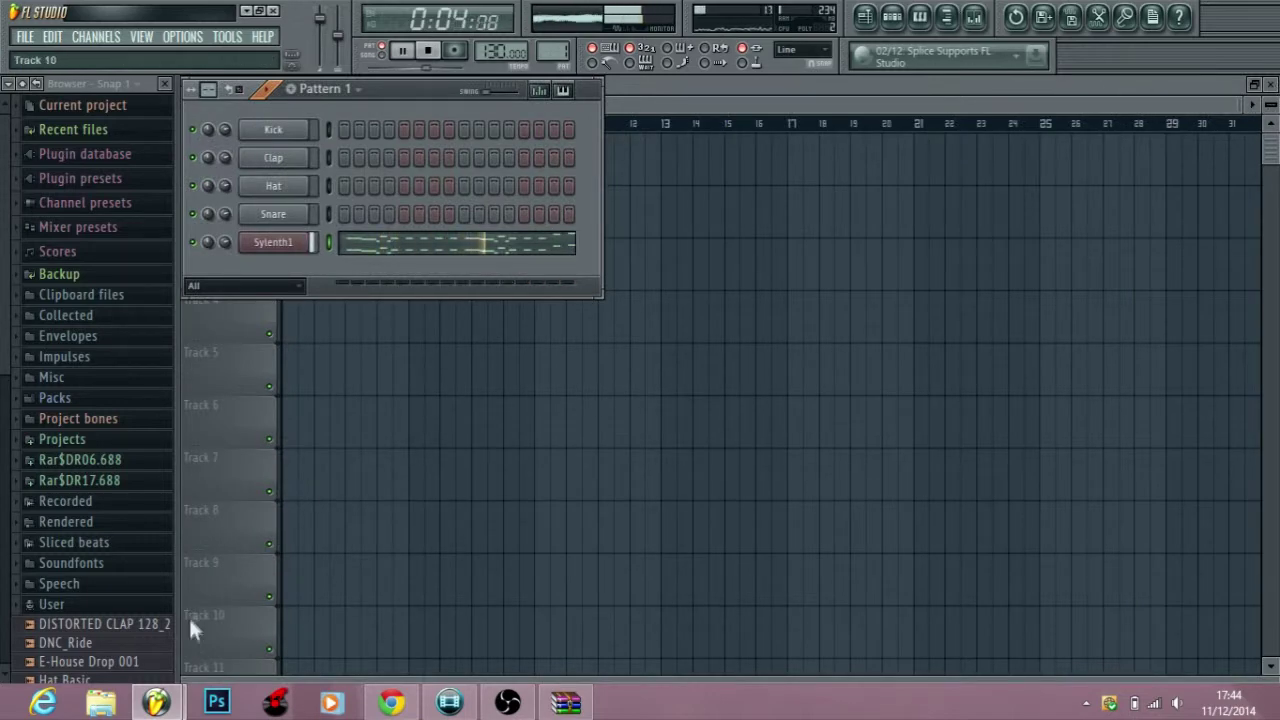
# - Duplicate the lower melody layer another octave down, starting on G#3, and play back the three layers
pyautogui.press('space')
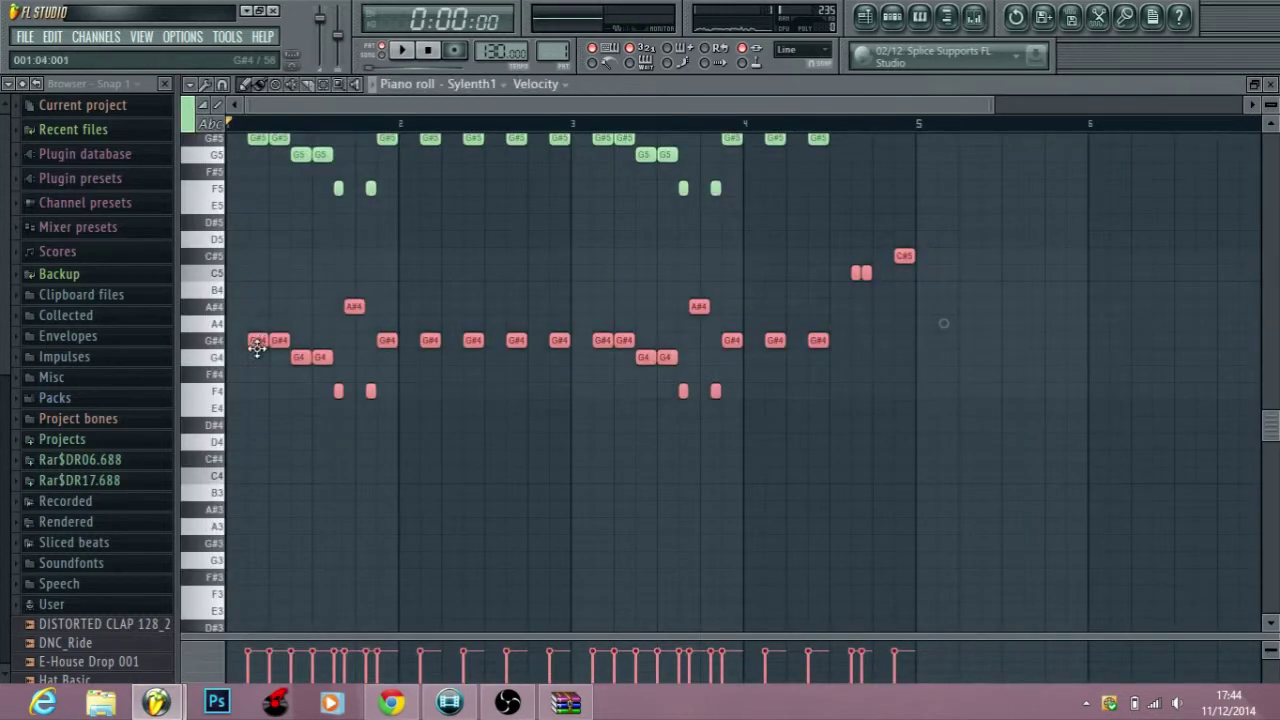
pyautogui.moveTo(257, 345); pyautogui.dragTo(259, 545)
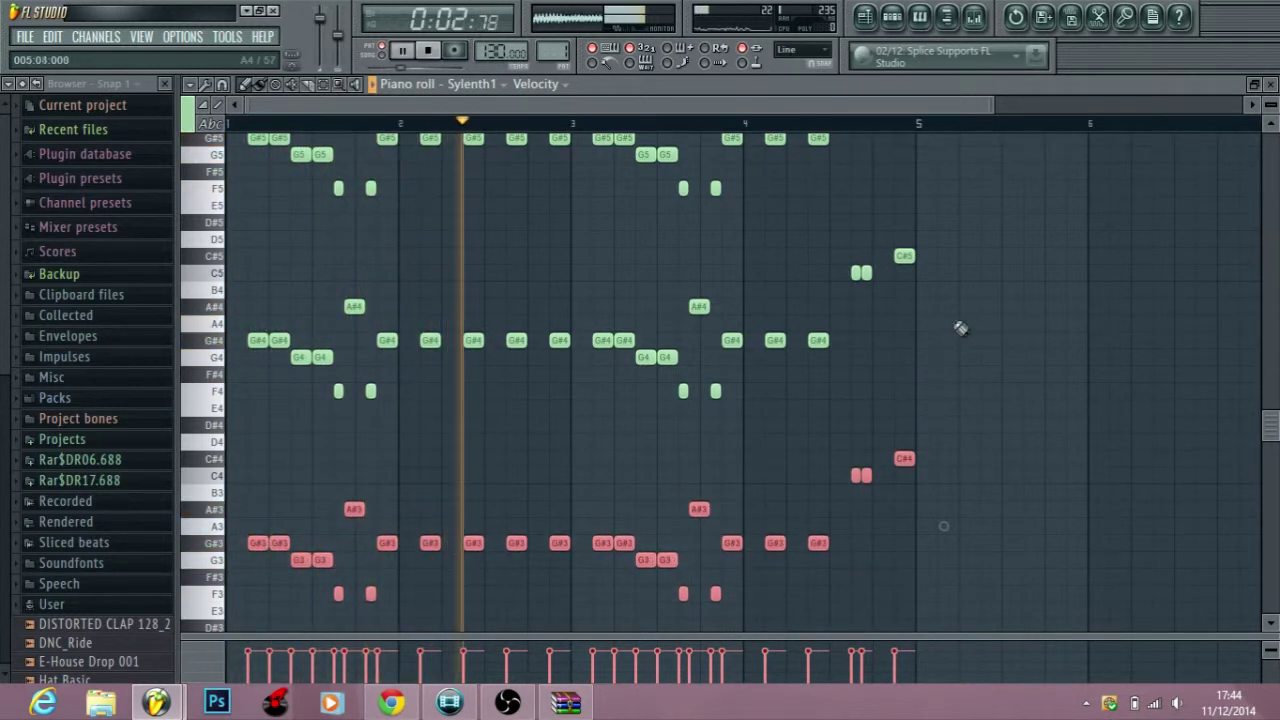
pyautogui.click(1271, 86)
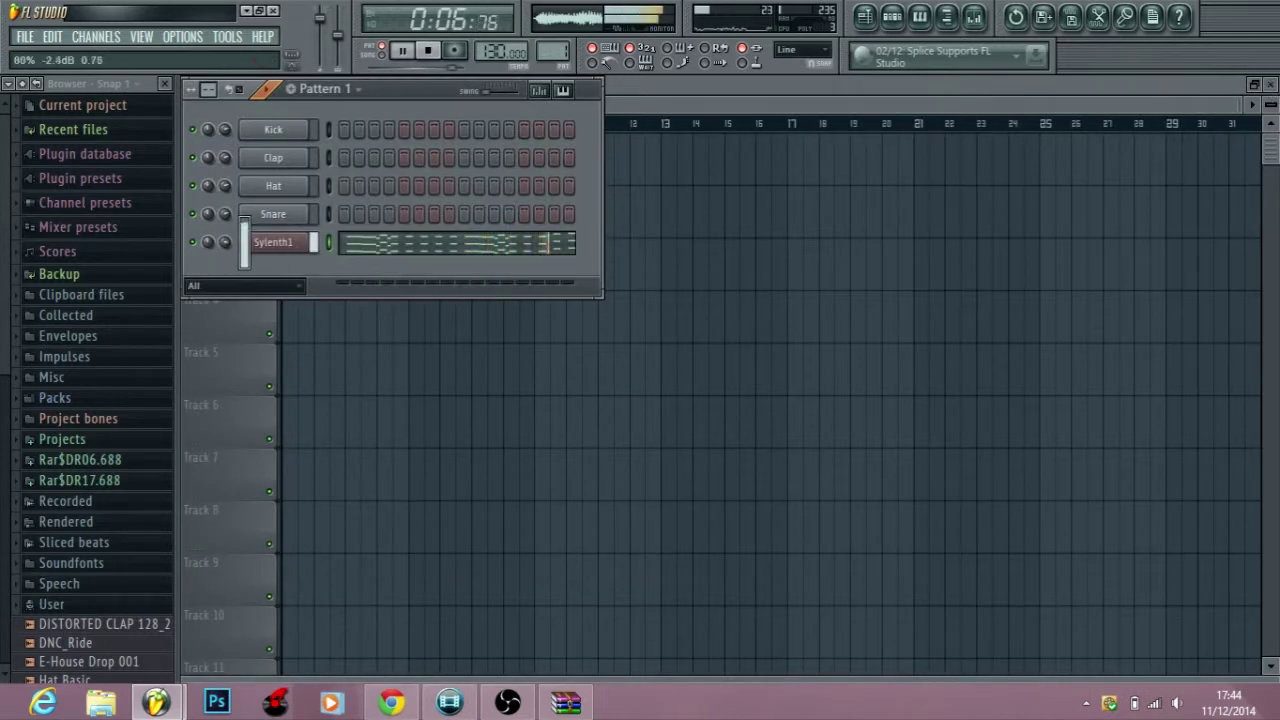
# - Route the Sylenth1 channel to mixer insert 5
pyautogui.click(280, 244)
pyautogui.press('Escape')
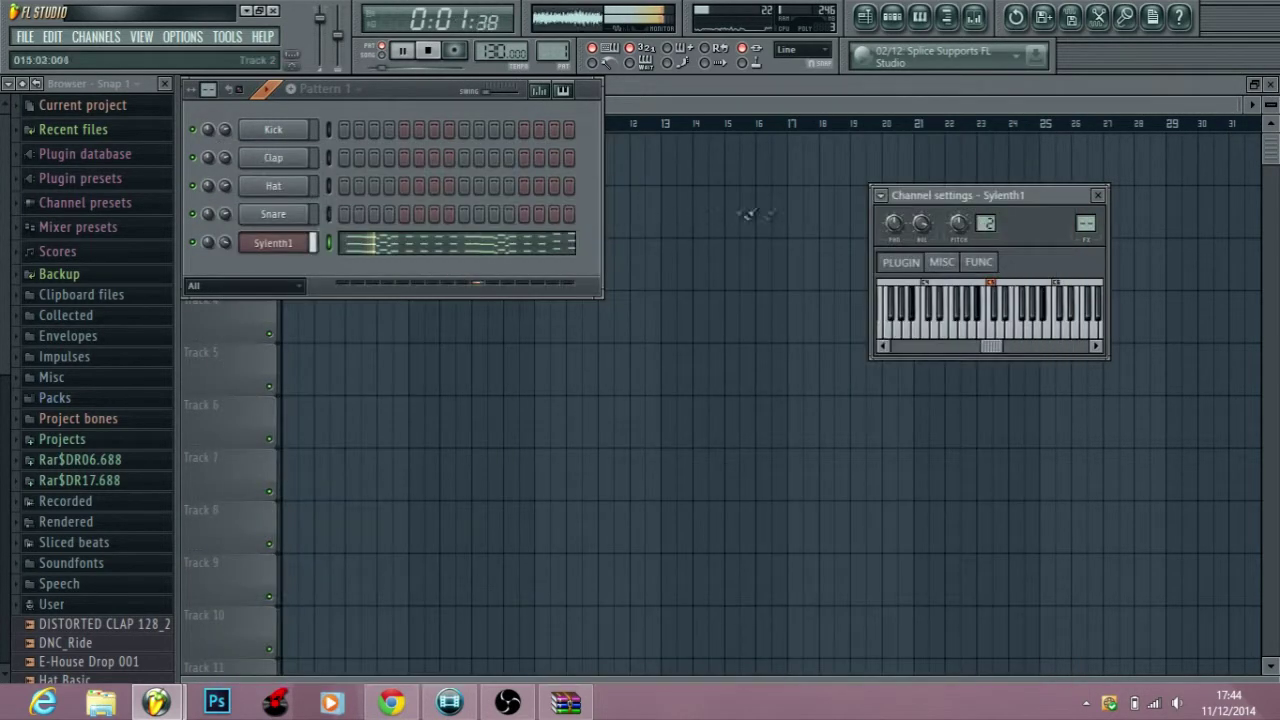
pyautogui.click(884, 200)
pyautogui.click(902, 247)
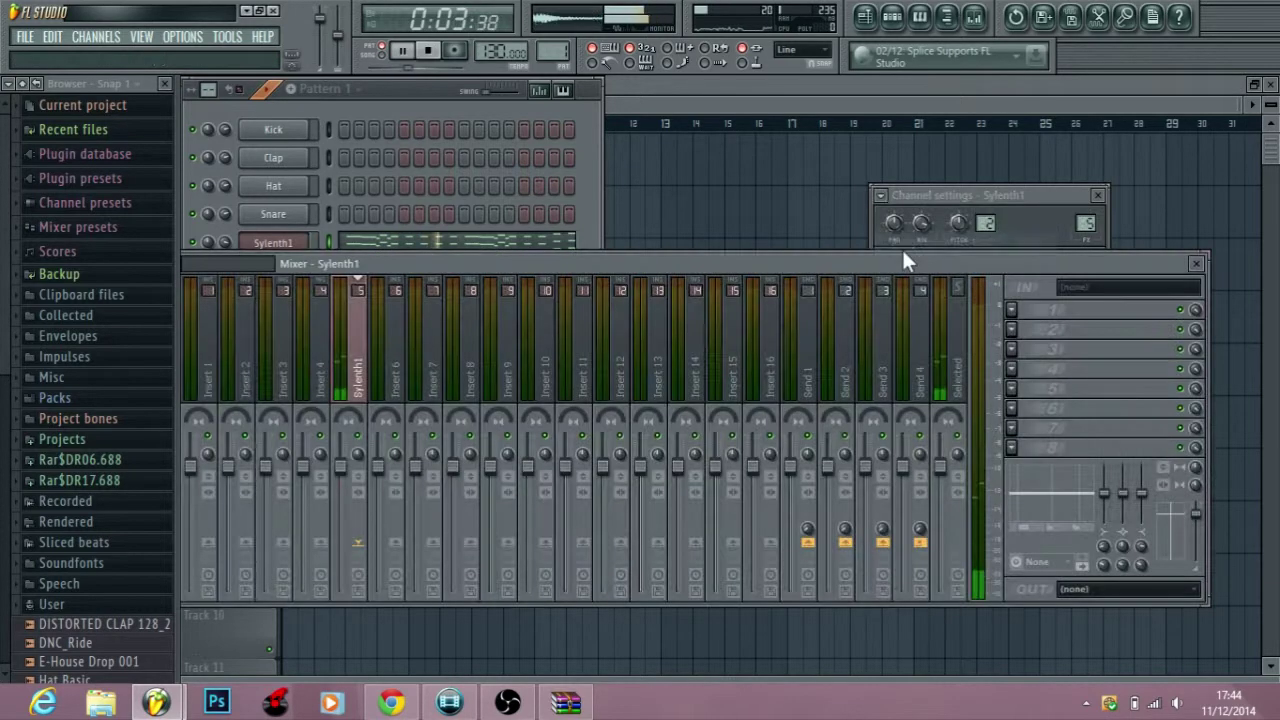
# - Load Soundgoodizer in the first effect slot of the Sylenth1 mixer track and raise the track volume to about 104%
pyautogui.click(1014, 318)
pyautogui.click(1190, 158)
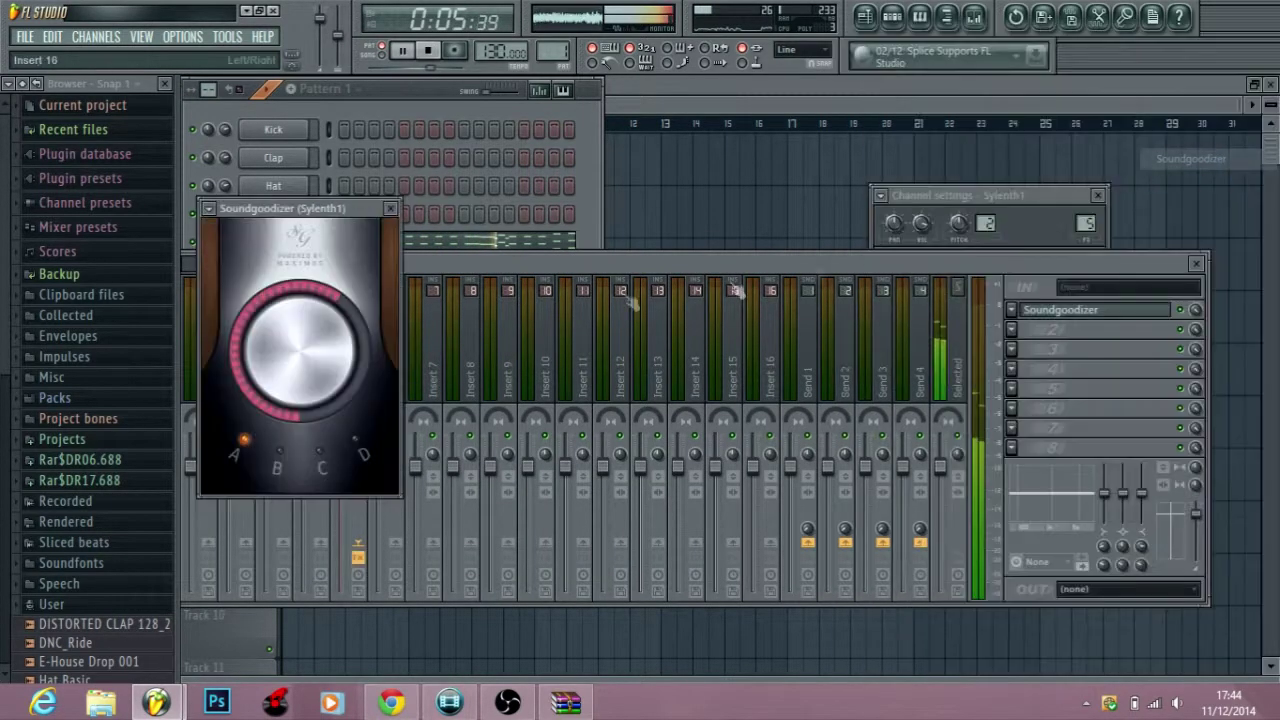
pyautogui.click(390, 208)
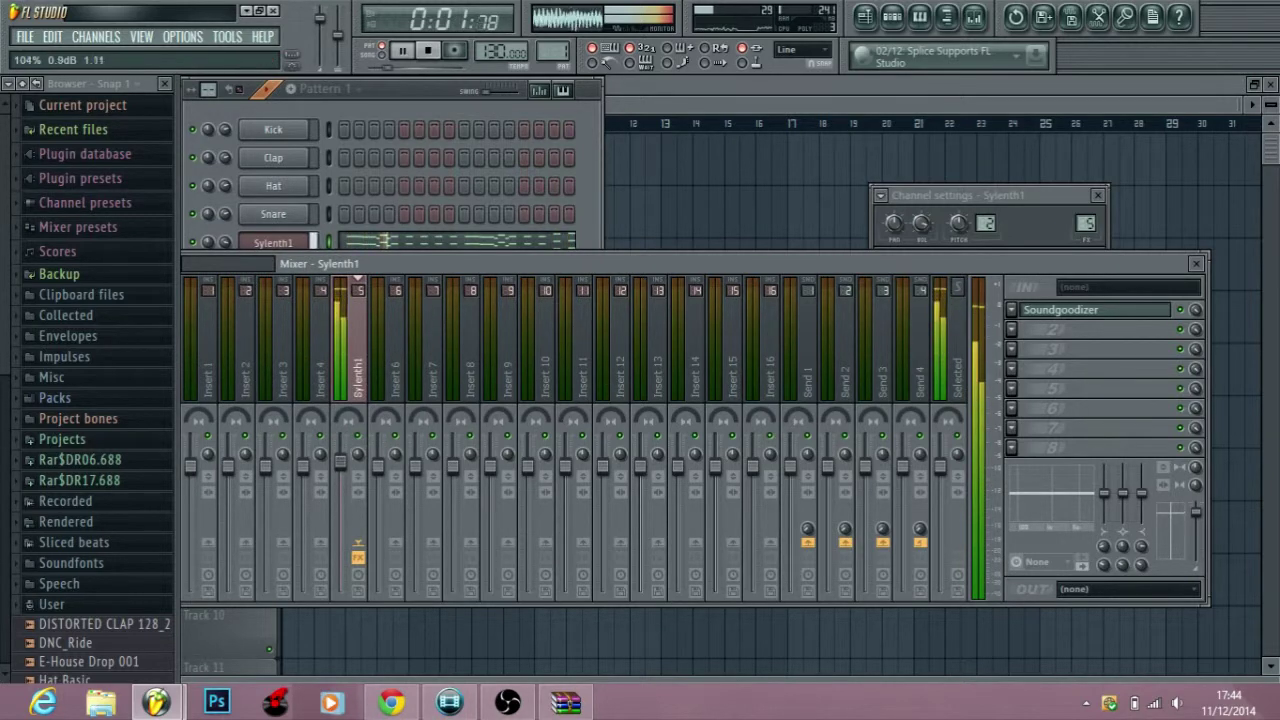
pyautogui.click(1196, 263)
# - Transpose all the Sylenth1 notes up one octave, then close the piano roll and the channel settings
pyautogui.click(432, 242)
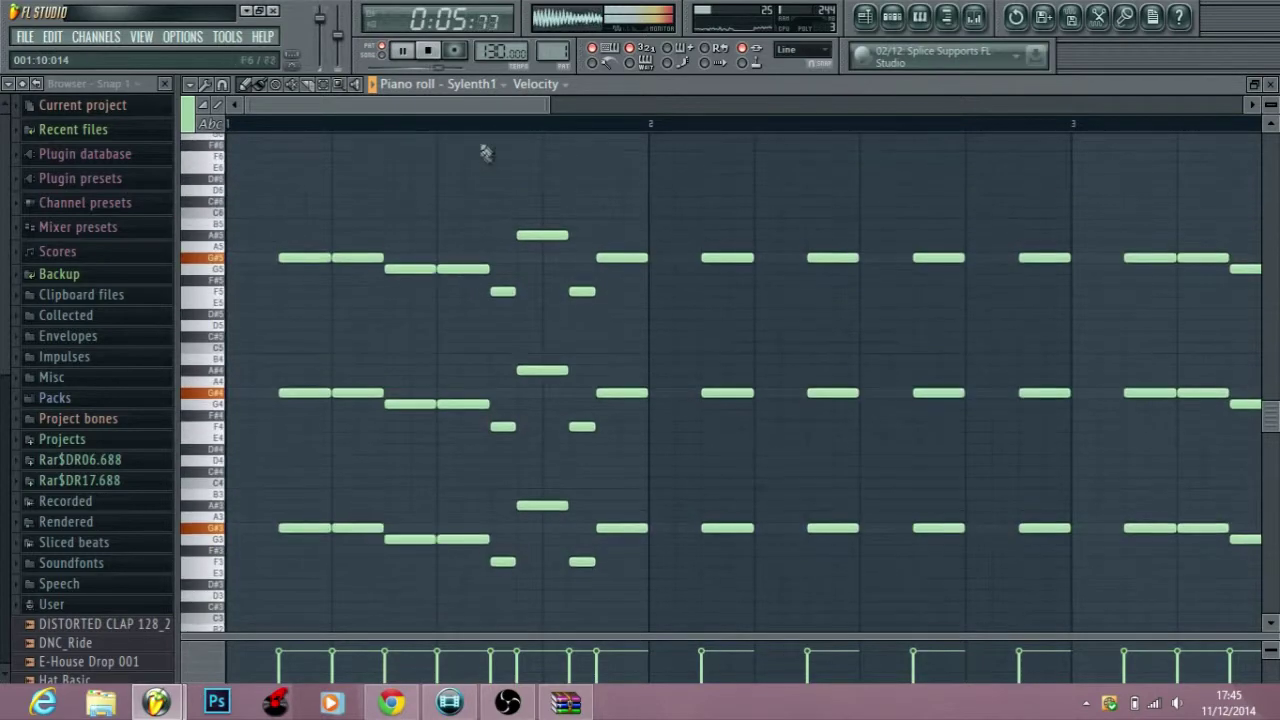
pyautogui.scroll(-3, 503, 131)
pyautogui.moveTo(1168, 601); pyautogui.dragTo(100, 200)
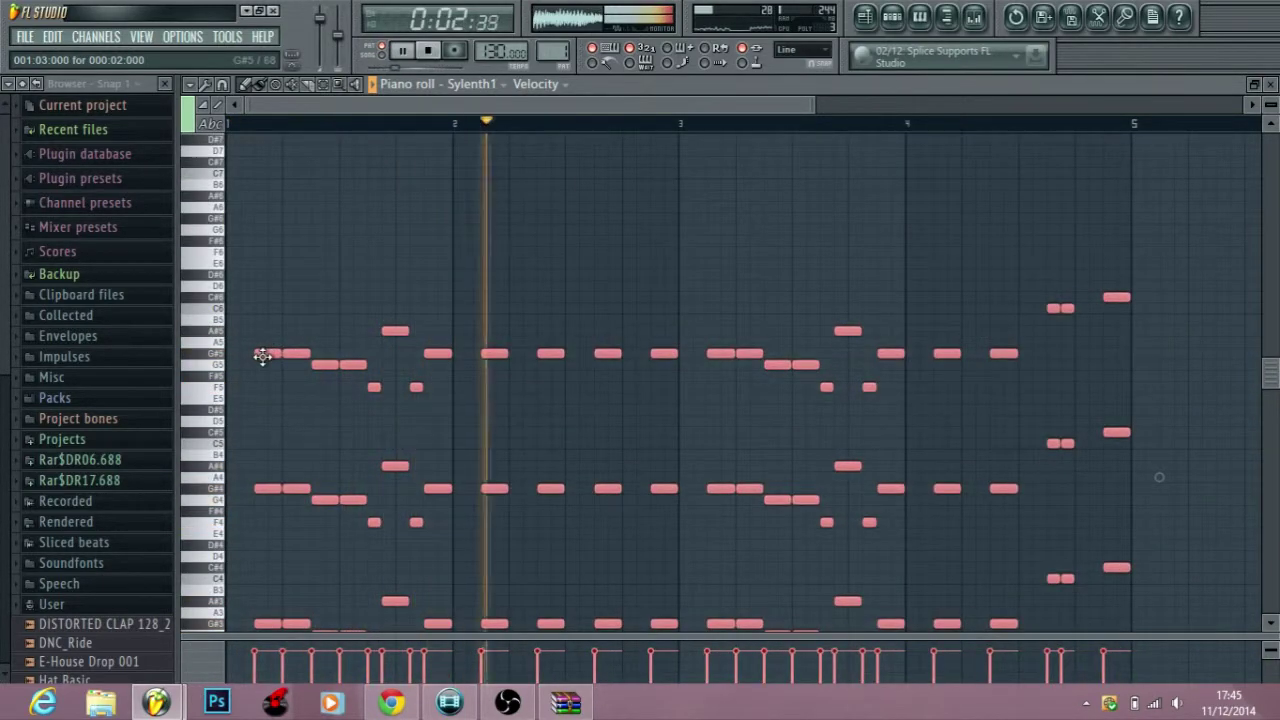
pyautogui.moveTo(262, 356); pyautogui.dragTo(262, 219)
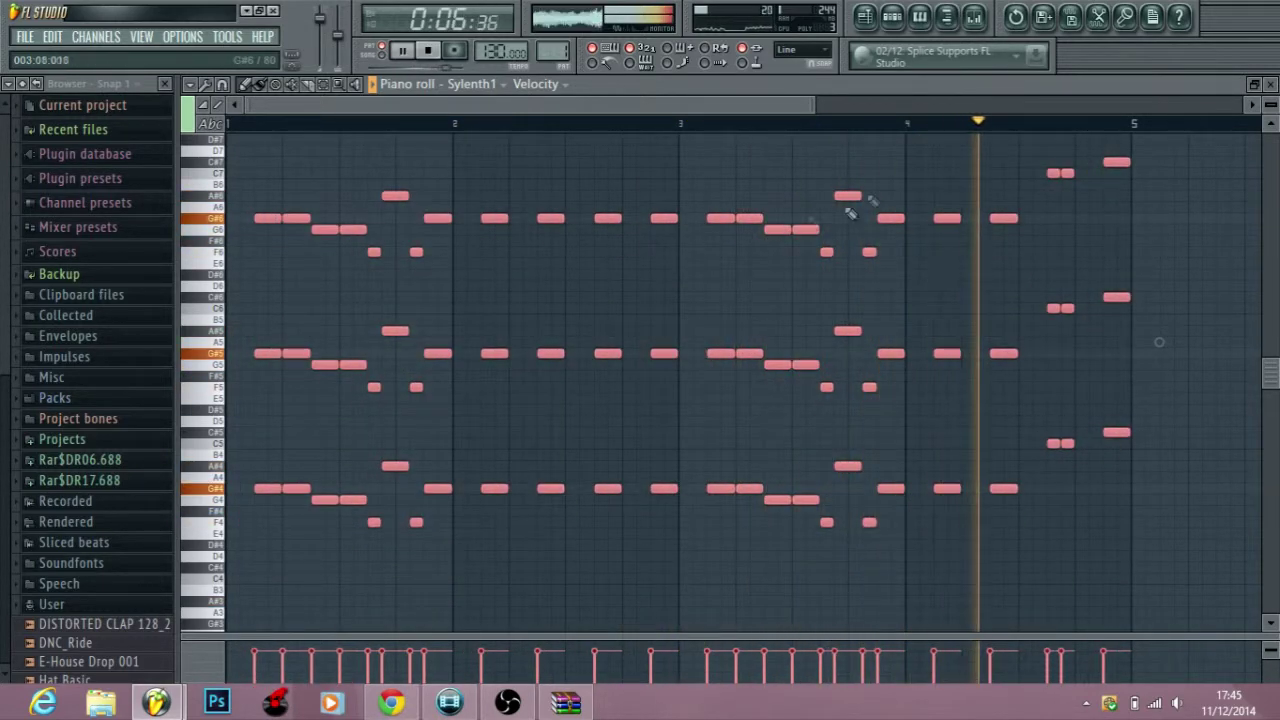
pyautogui.click(1254, 108)
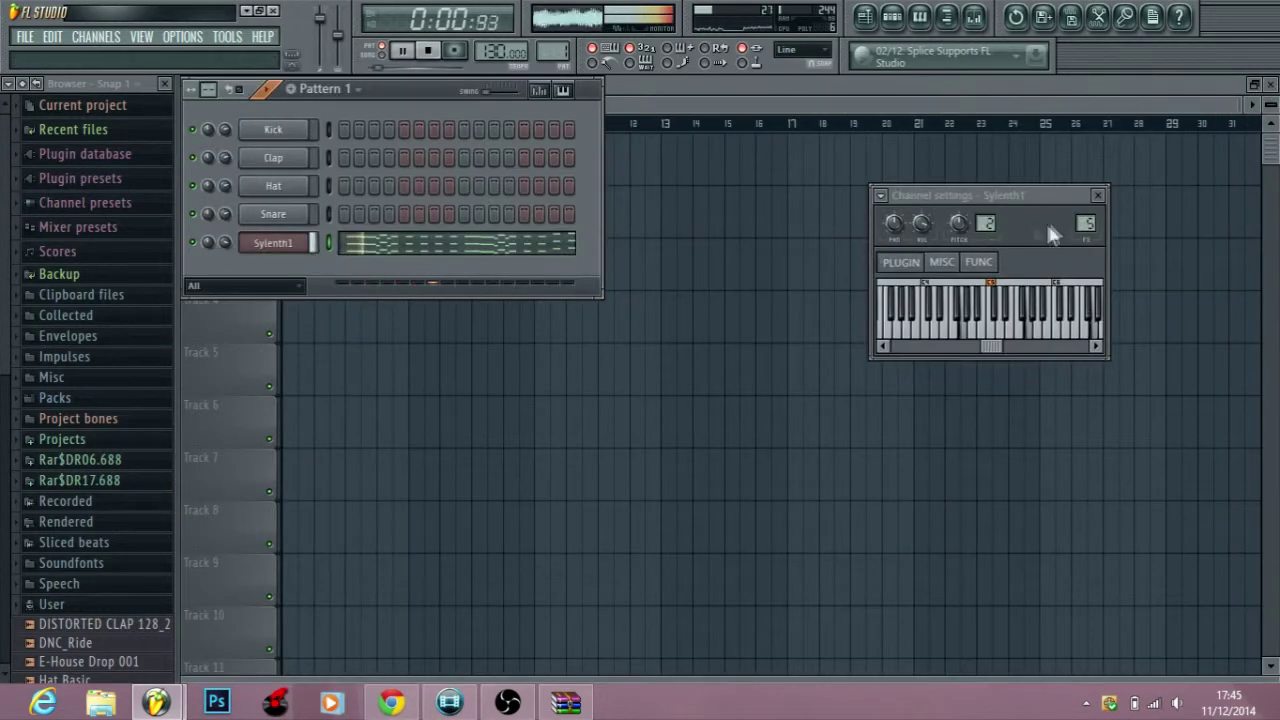
pyautogui.click(1097, 195)
# - Load Fruity Parametric EQ 2 in the second effect slot of the Sylenth1 mixer track
pyautogui.click(986, 18)
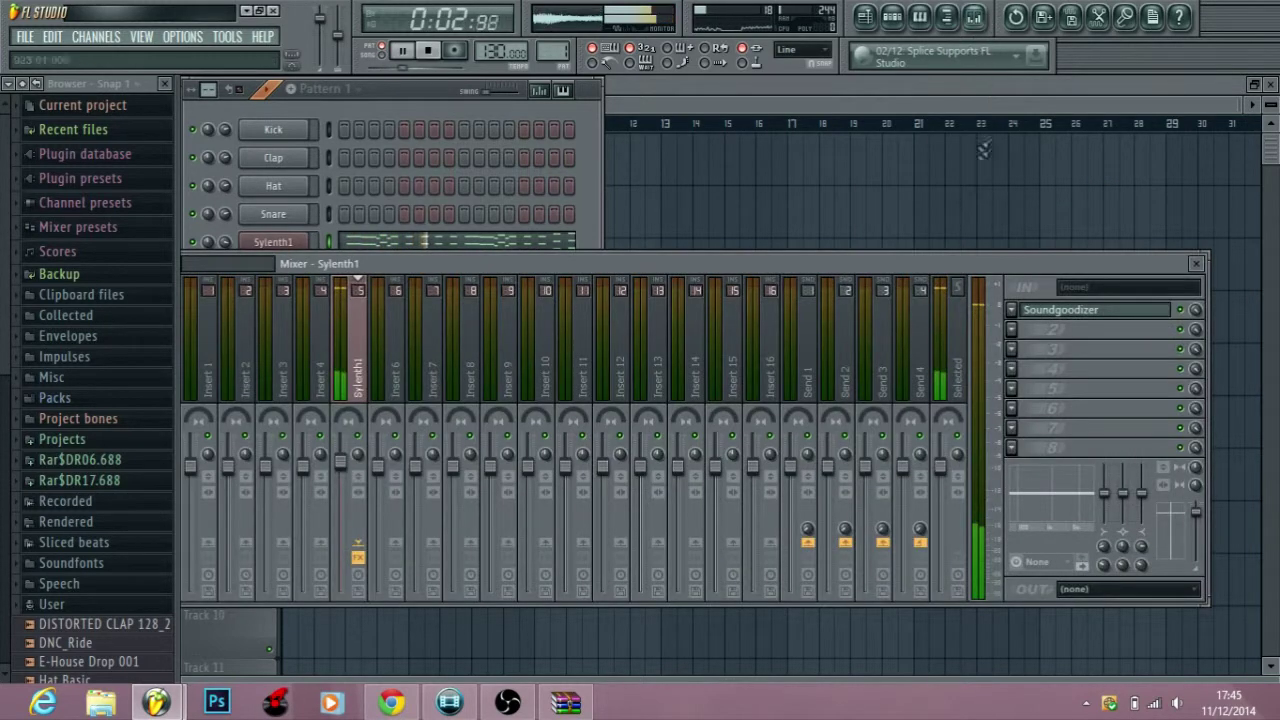
pyautogui.click(1027, 337)
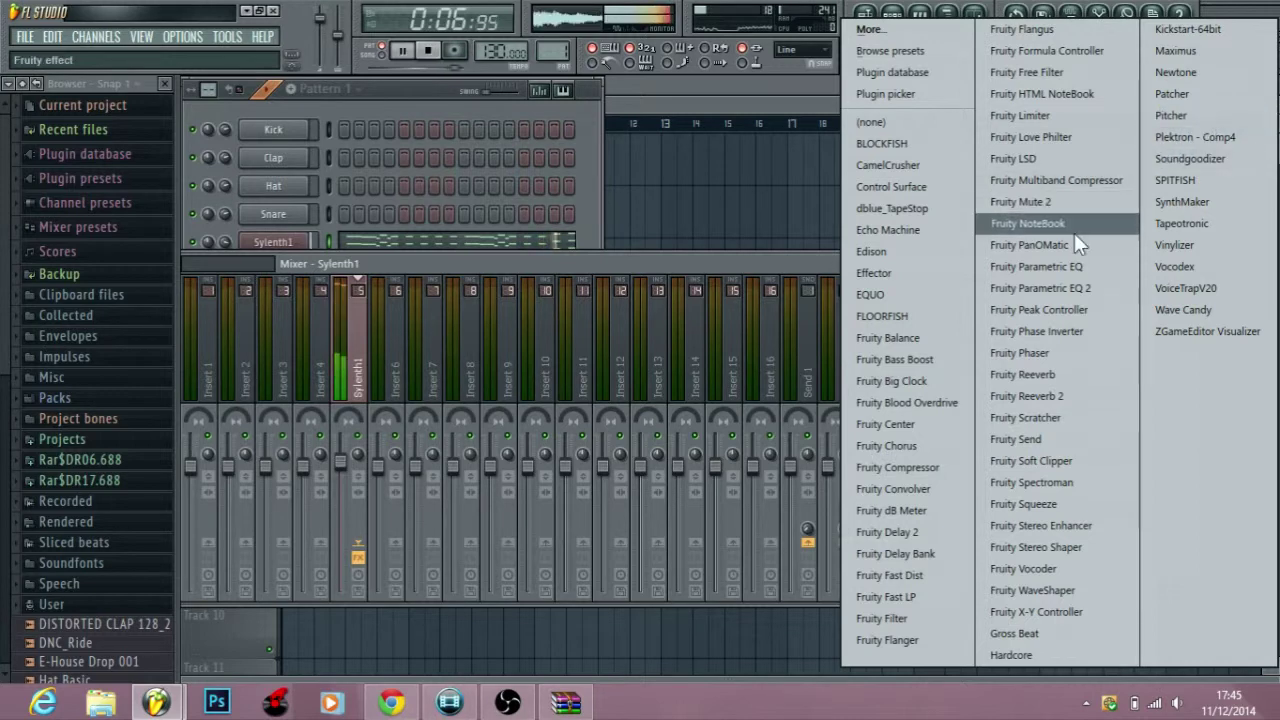
pyautogui.click(1095, 287)
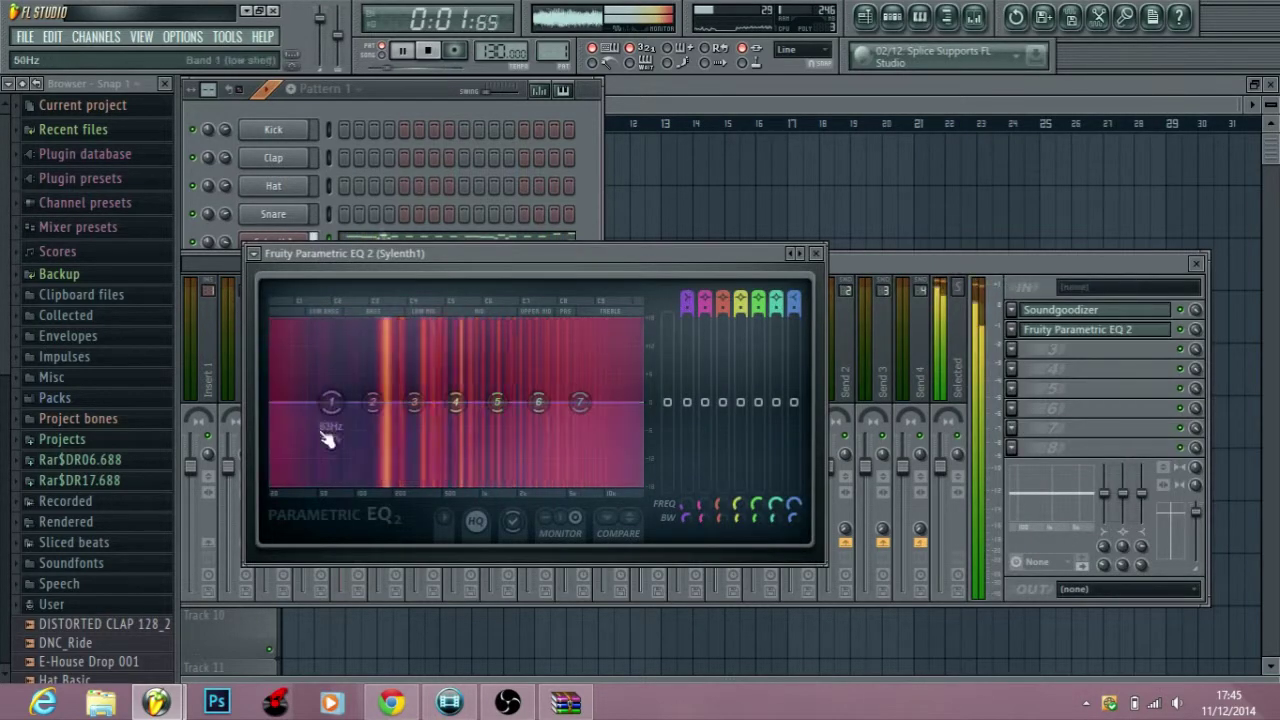
# - Cut the lows by pulling EQ band 1 almost fully down and move band 7 to about 850 Hz with a slight boost
pyautogui.moveTo(331, 404); pyautogui.dragTo(348, 481)
pyautogui.moveTo(578, 404); pyautogui.dragTo(464, 402)
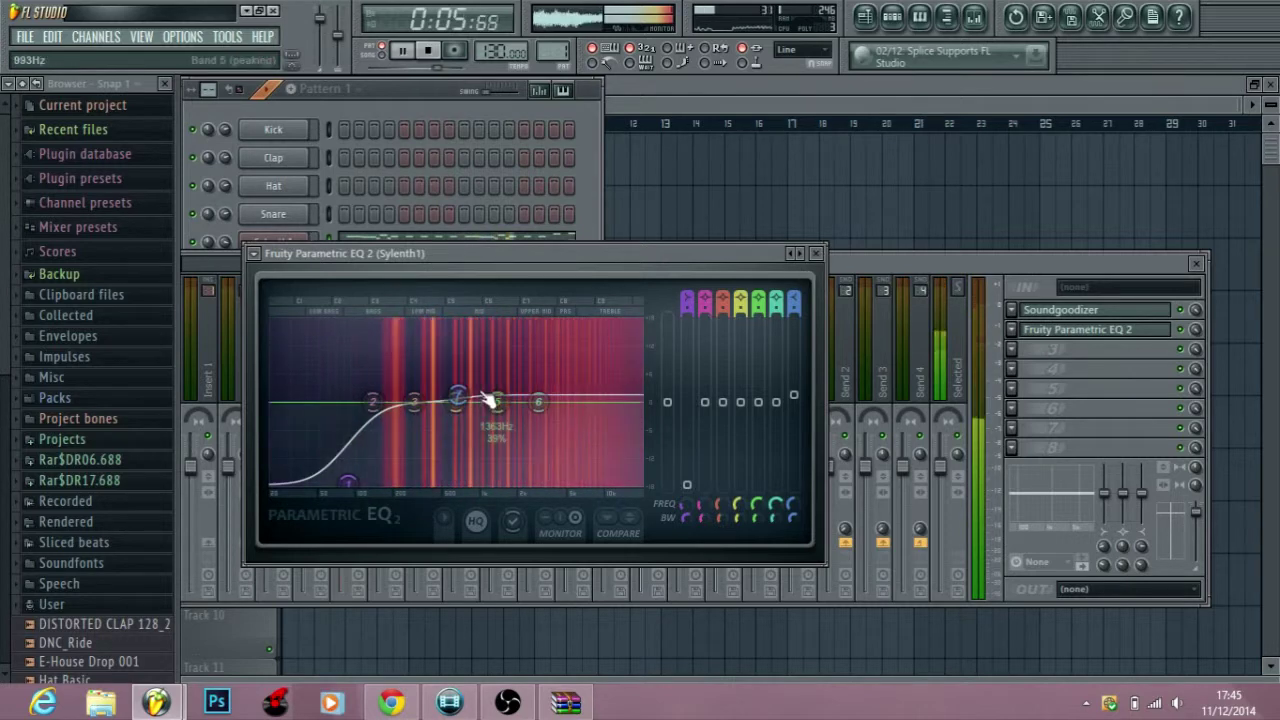
pyautogui.moveTo(463, 402); pyautogui.dragTo(479, 404)
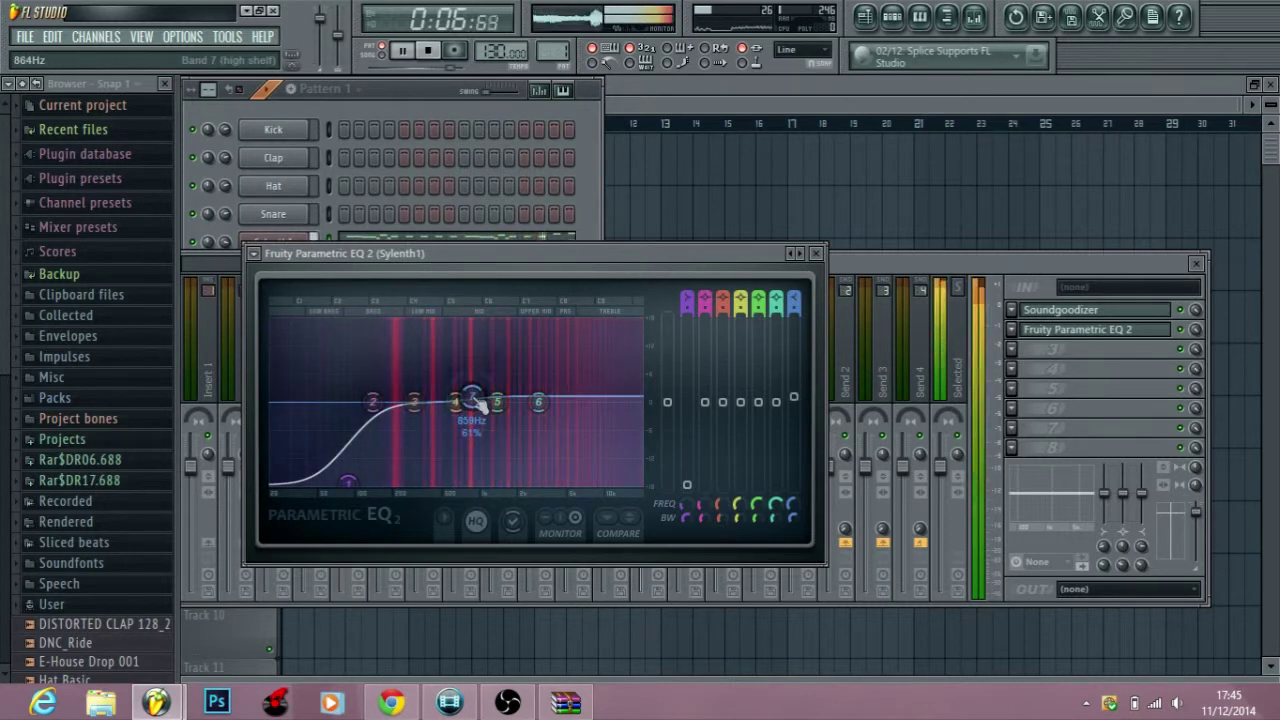
pyautogui.click(818, 254)
# - Load Fruity Reeverb 2 in the third effect slot of the Sylenth1 mixer track
pyautogui.click(1014, 366)
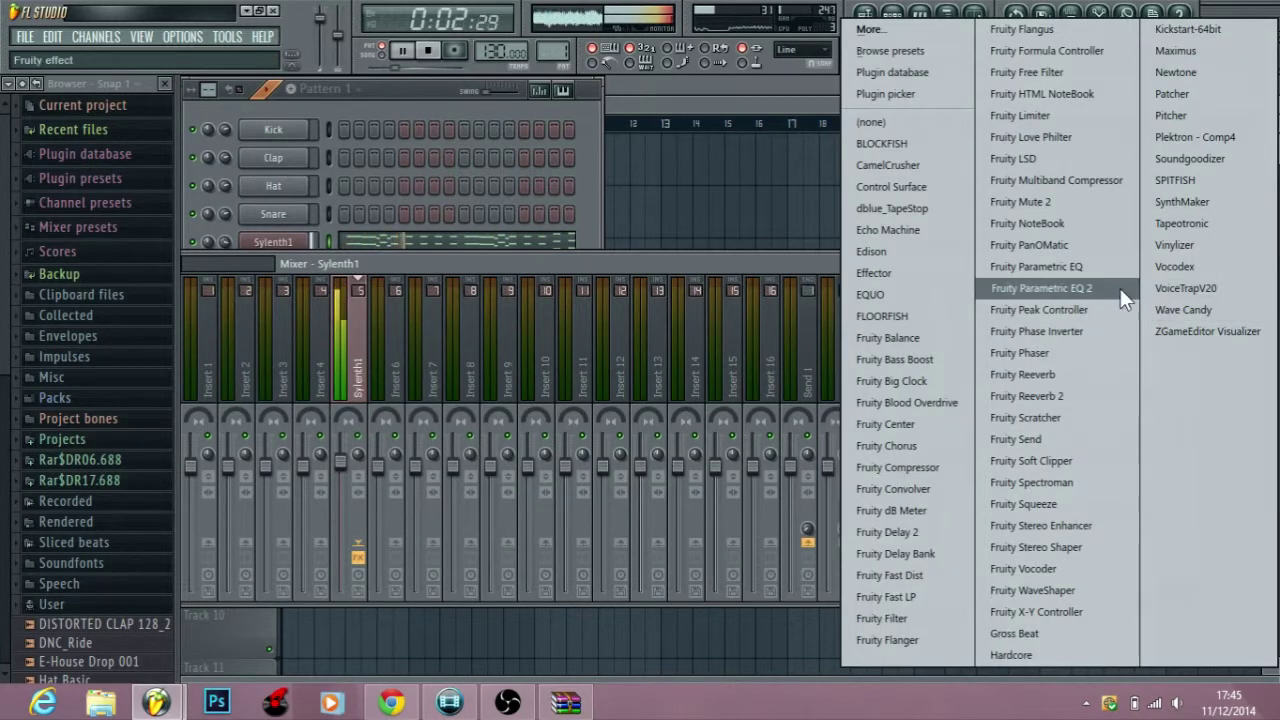
pyautogui.click(1111, 391)
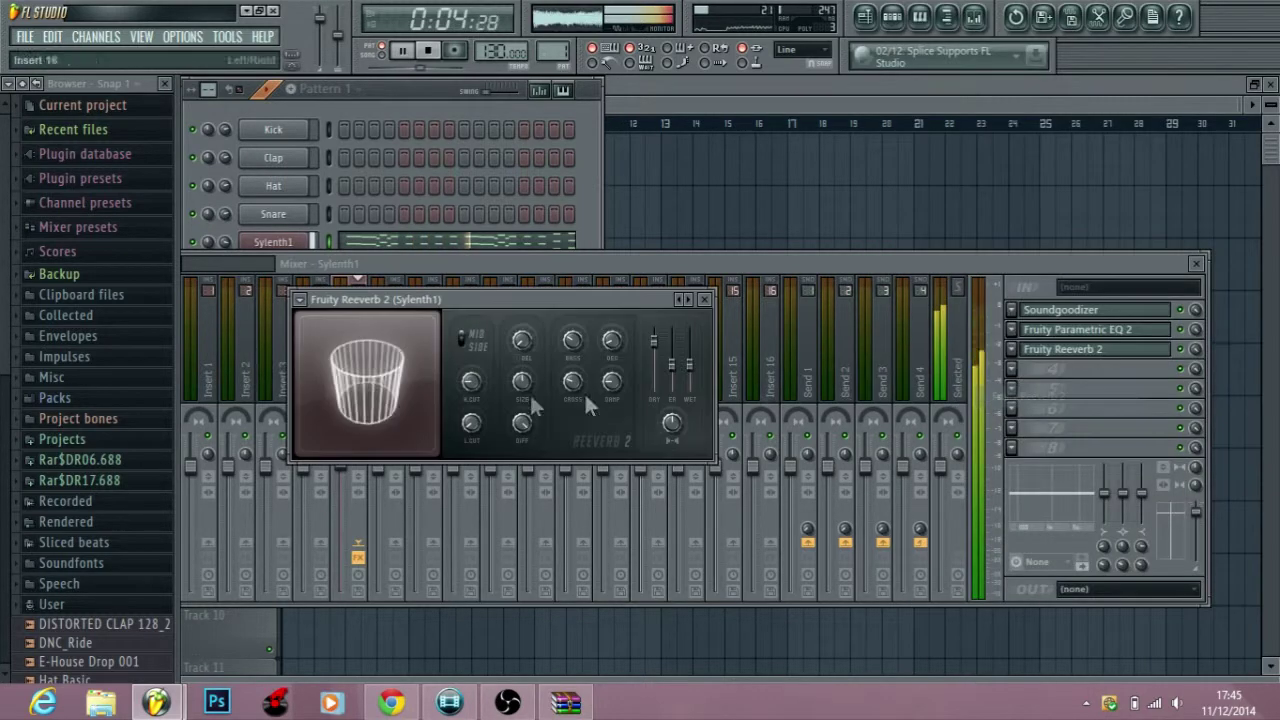
# - Set Fruity Reeverb 2's early reflections level to 61% and load Kickstart in the fourth effect slot of the Sylenth1 mixer track
pyautogui.moveTo(673, 367); pyautogui.dragTo(674, 362)
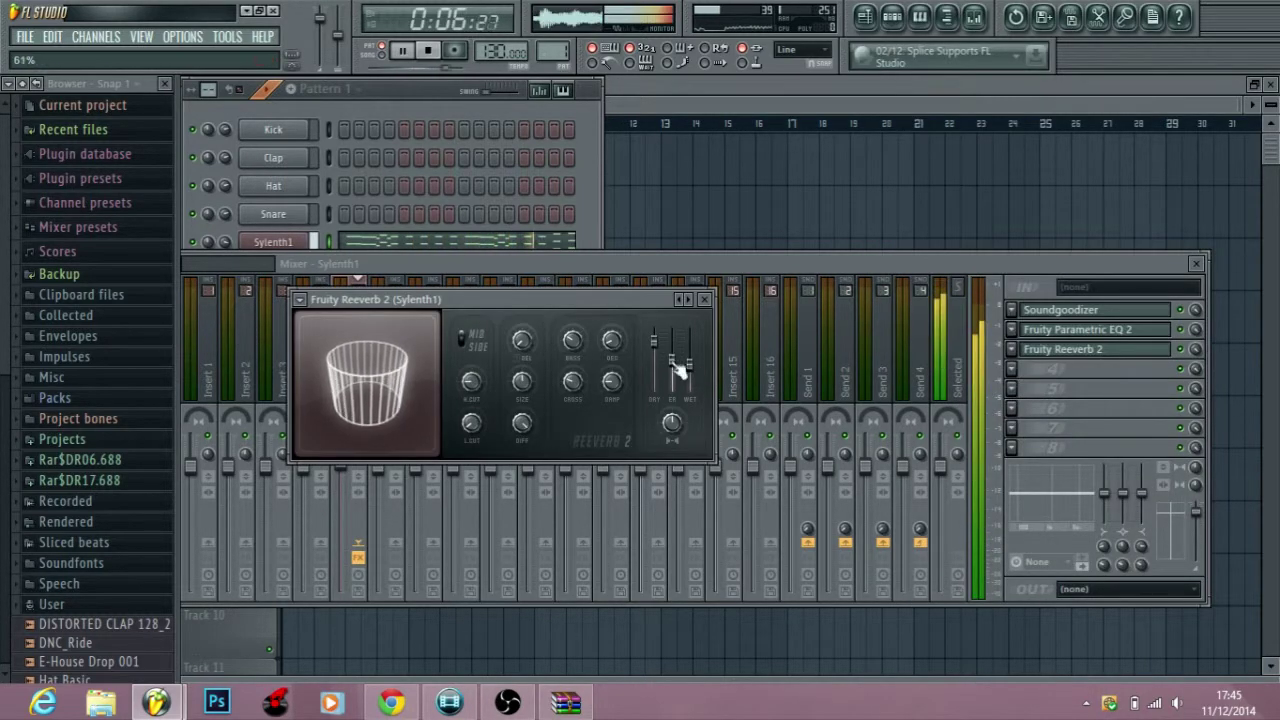
pyautogui.click(704, 299)
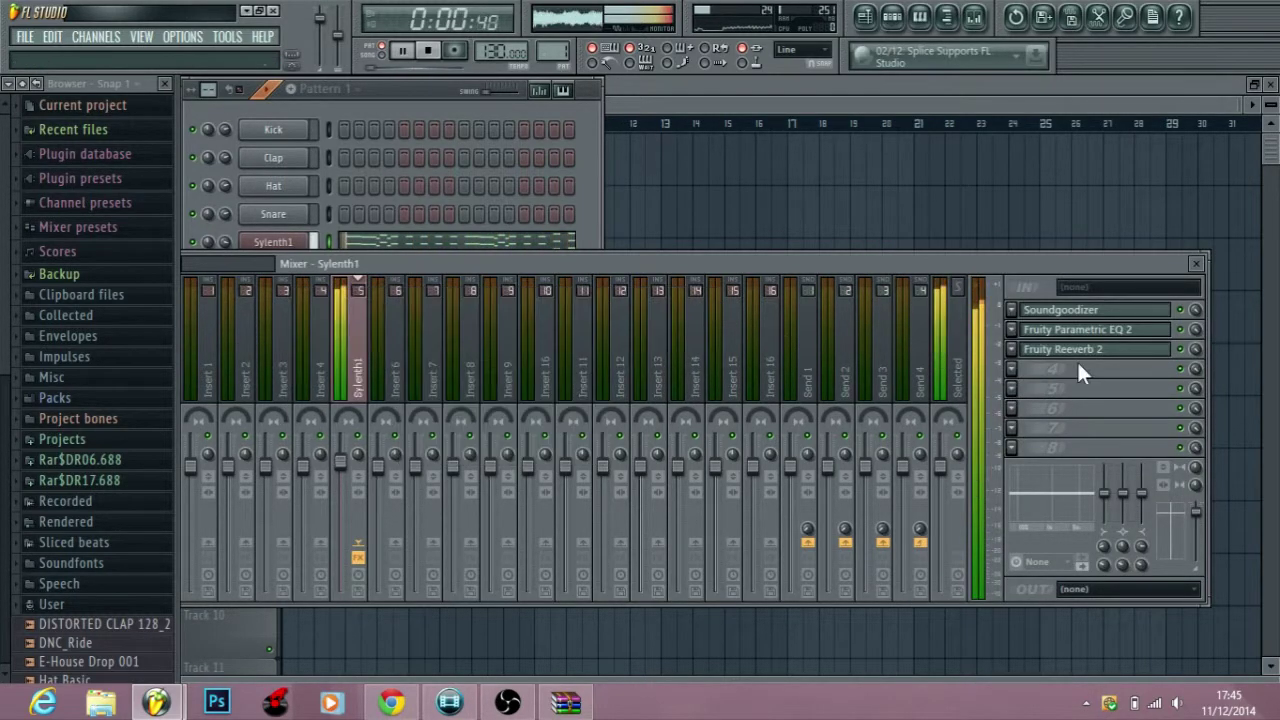
pyautogui.click(1022, 369)
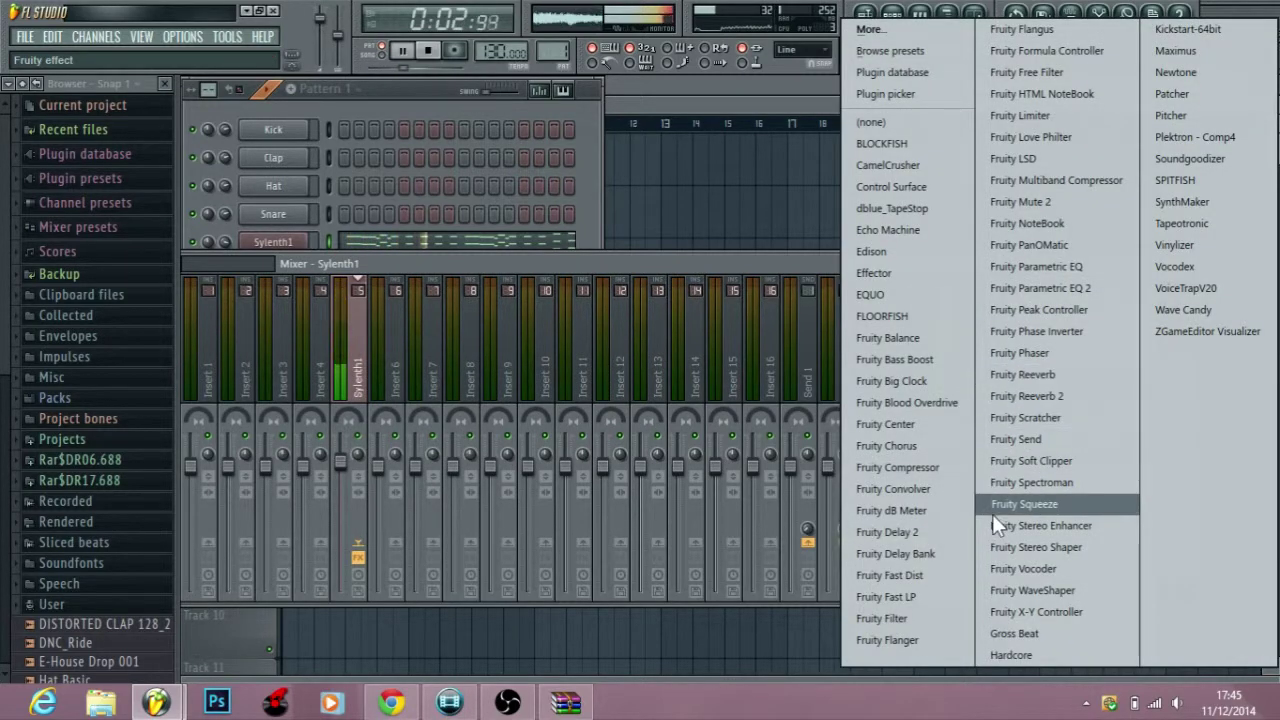
pyautogui.click(1188, 29)
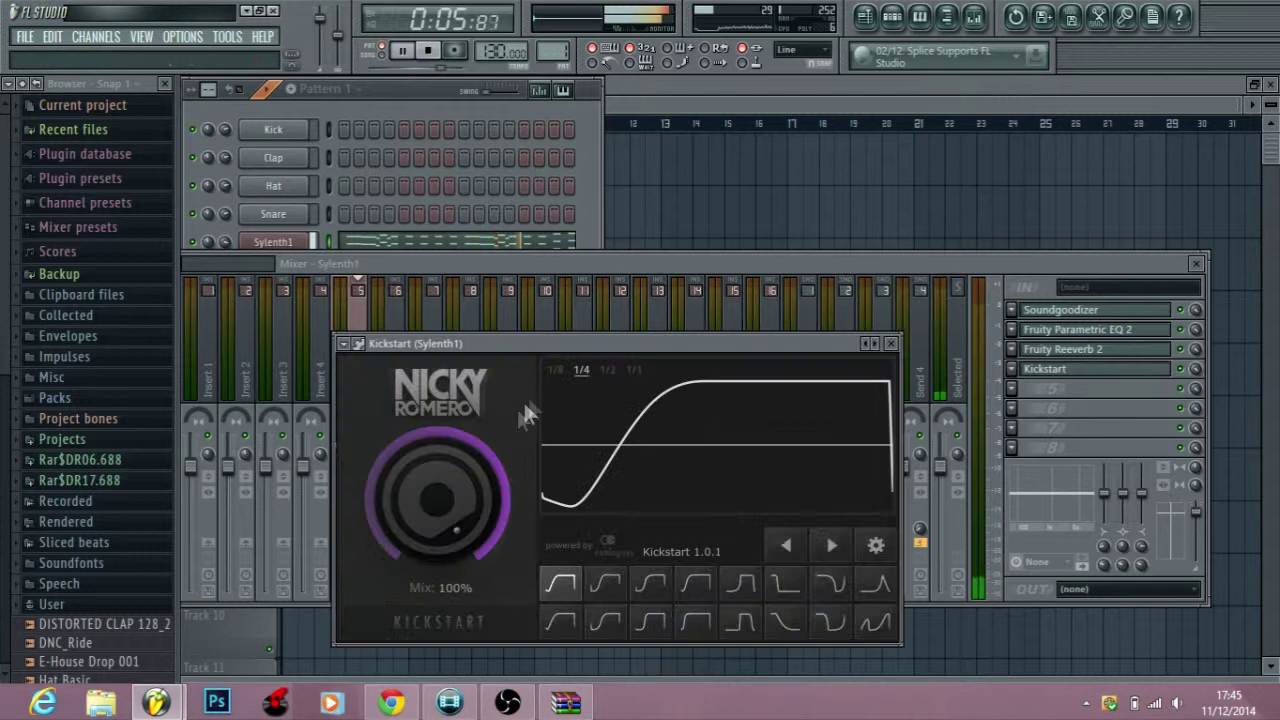
# - Choose the first curve of Kickstart's second preset row, set its mix to 94%, and close the plugin and mixer
pyautogui.click(562, 618)
pyautogui.moveTo(454, 510); pyautogui.dragTo(453, 514)
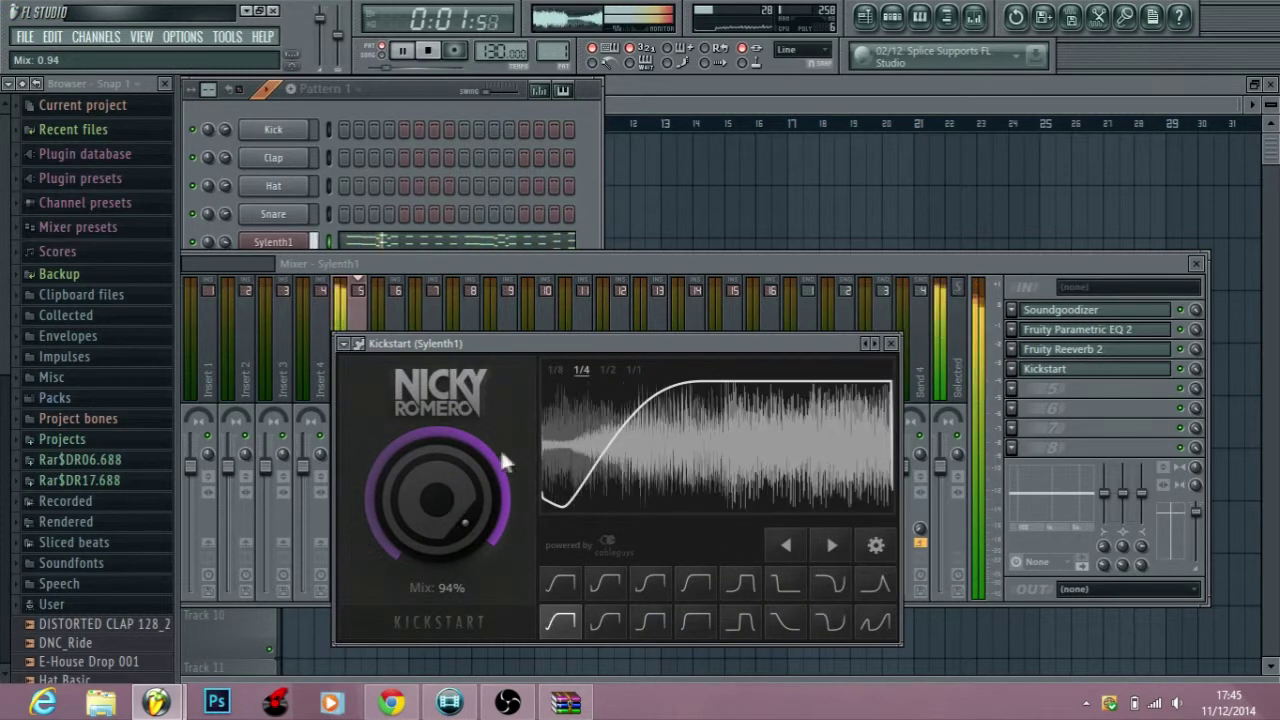
pyautogui.click(892, 344)
pyautogui.click(1196, 264)
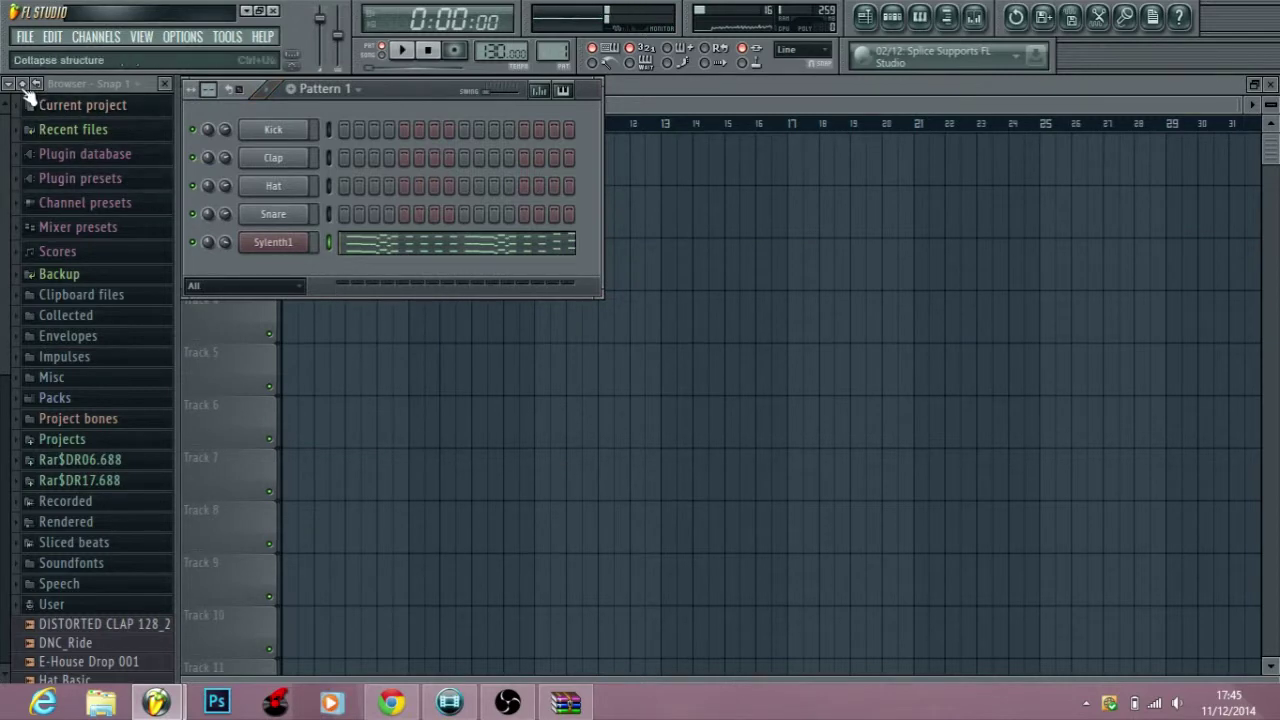
# - Preview LSE Percussion 11 and LSE Clap 12 from the Shot Me Do..Resources folder in Packs, and collapse that folder
pyautogui.click(58, 400)
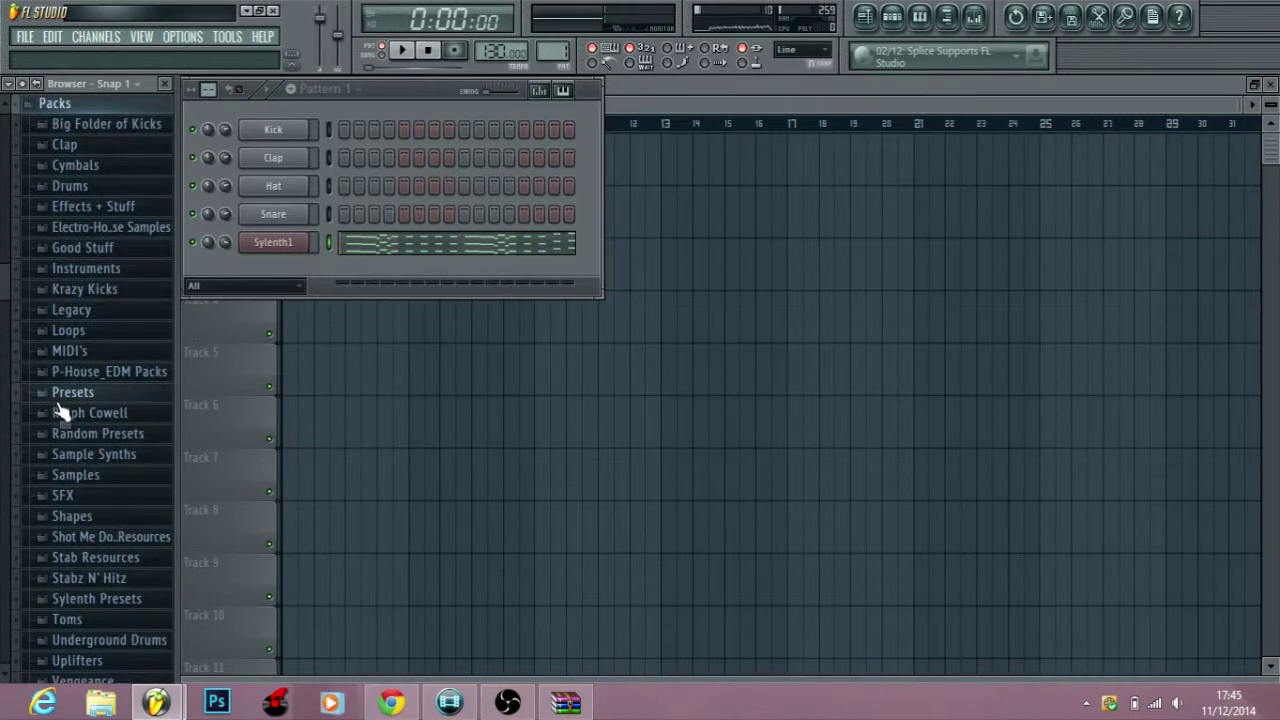
pyautogui.click(141, 541)
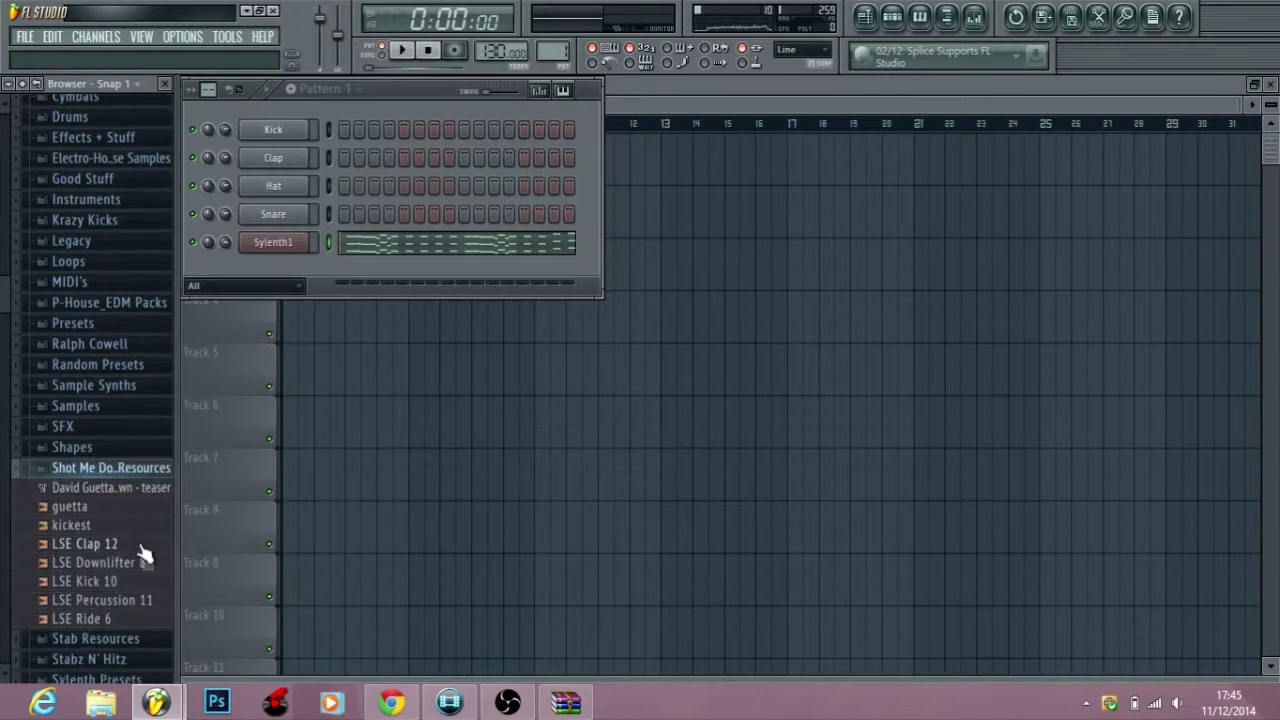
pyautogui.click(132, 600)
pyautogui.click(133, 545)
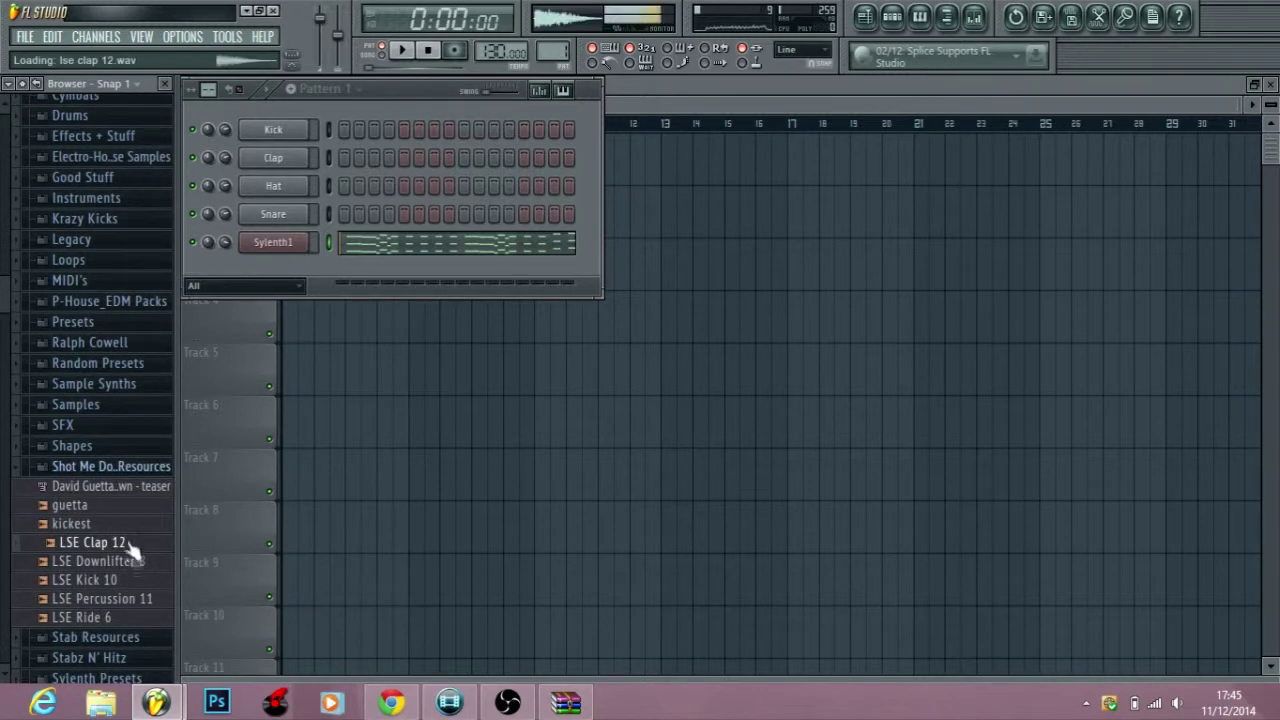
pyautogui.click(137, 464)
pyautogui.scroll(3, 115, 287)
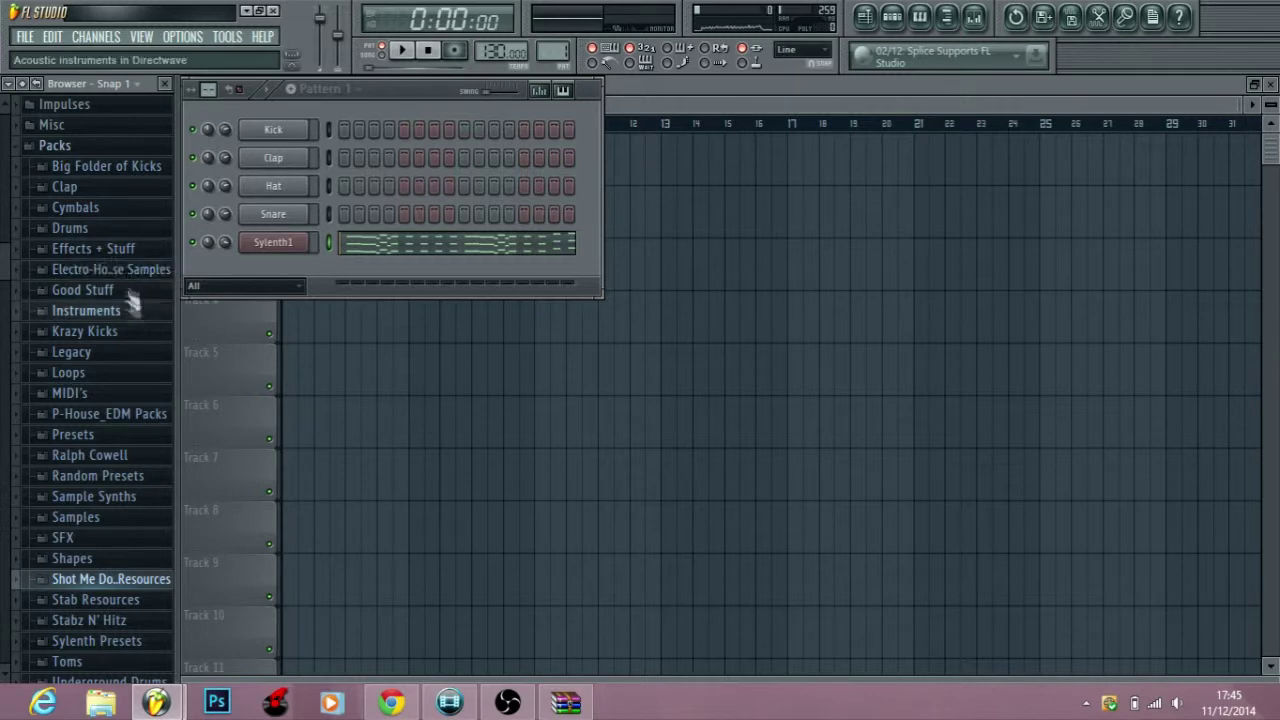
# - Audition clap and closed hi-hat samples in the Effects + Stuff pack and add VEH2 Claps - 046 as a new channel
pyautogui.click(122, 249)
pyautogui.scroll(-3, 134, 563)
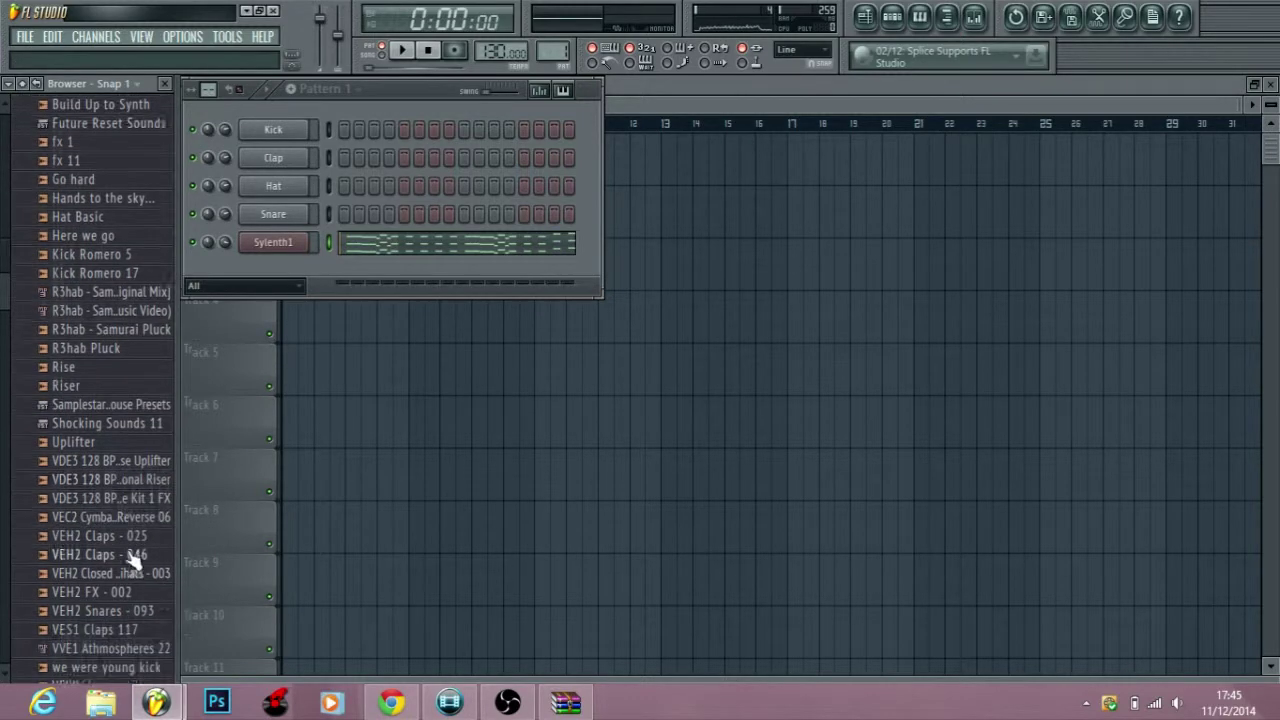
pyautogui.click(125, 574)
pyautogui.click(129, 498)
pyautogui.click(129, 480)
pyautogui.moveTo(129, 499); pyautogui.dragTo(287, 279)
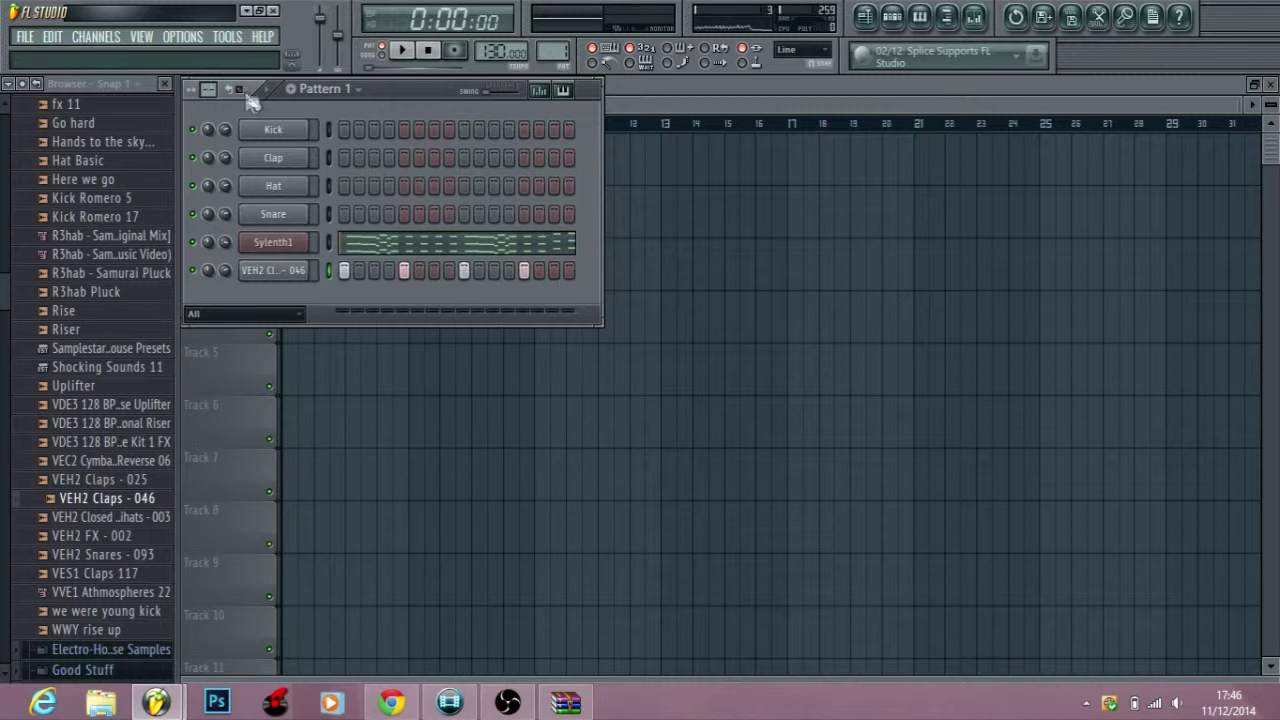
# - Play the pattern while switching the first VEH2 Claps - 046 step off and on again
pyautogui.press('space')
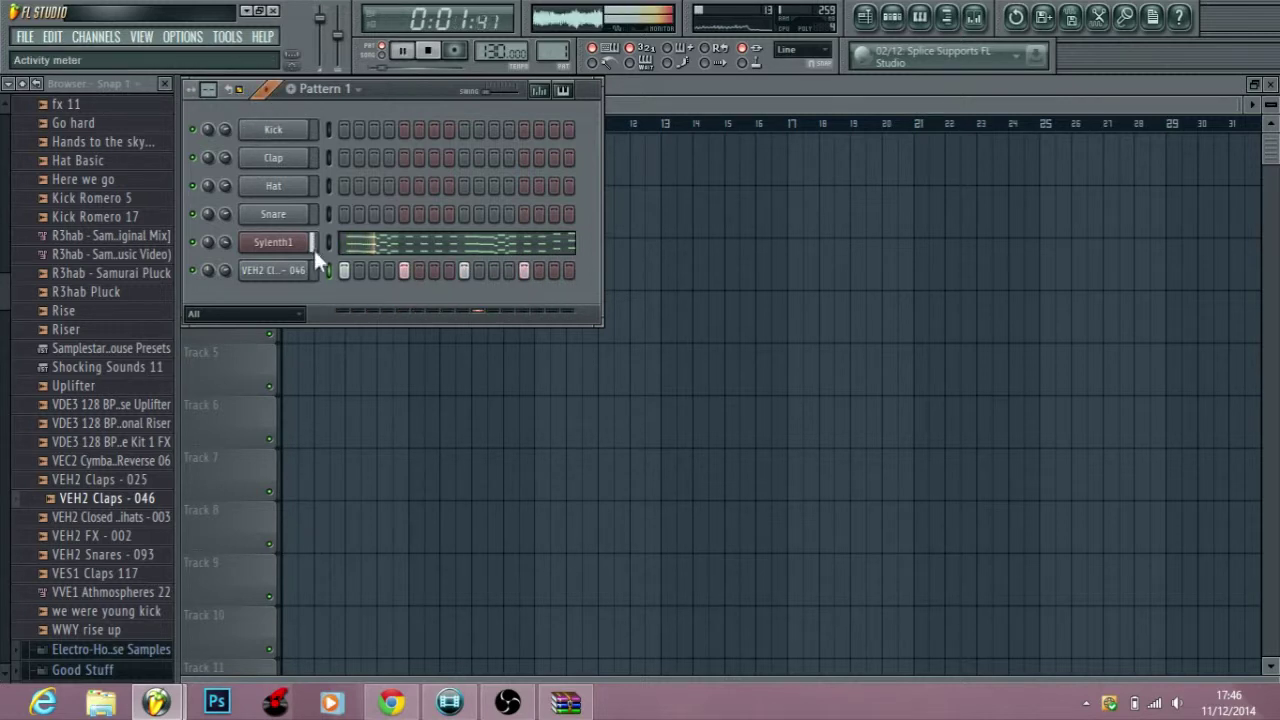
pyautogui.click(345, 270)
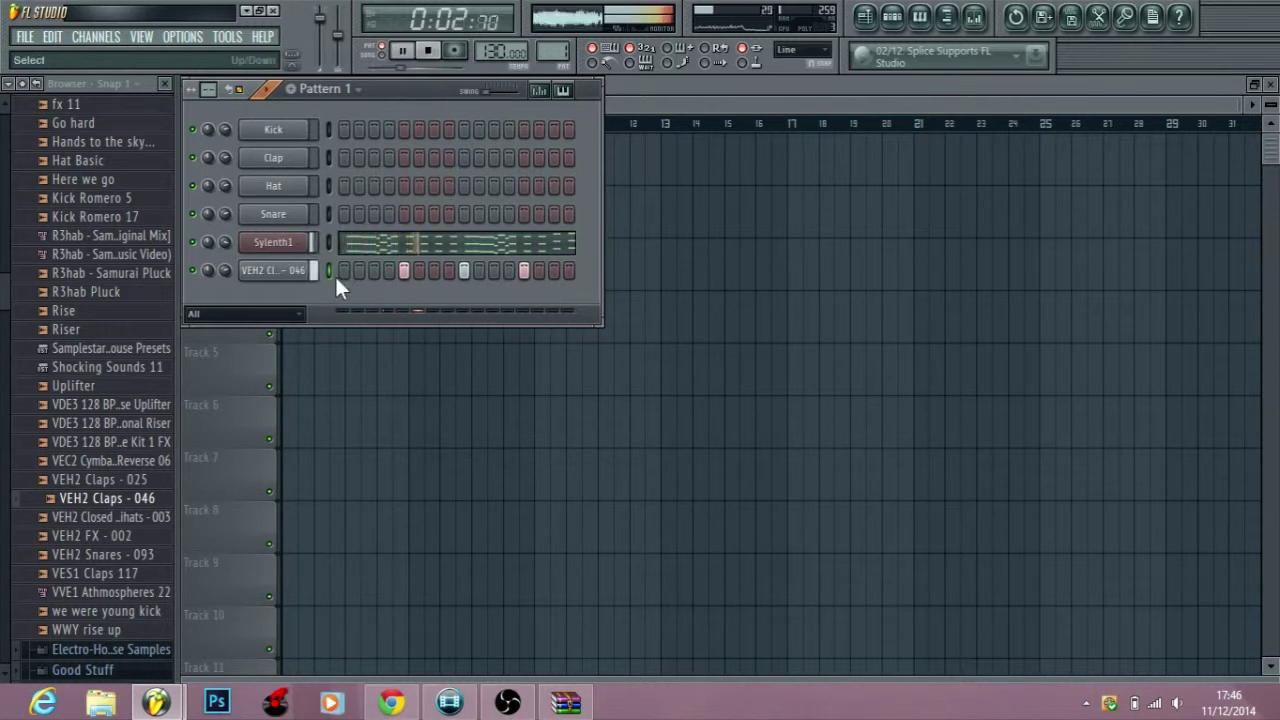
pyautogui.click(344, 271)
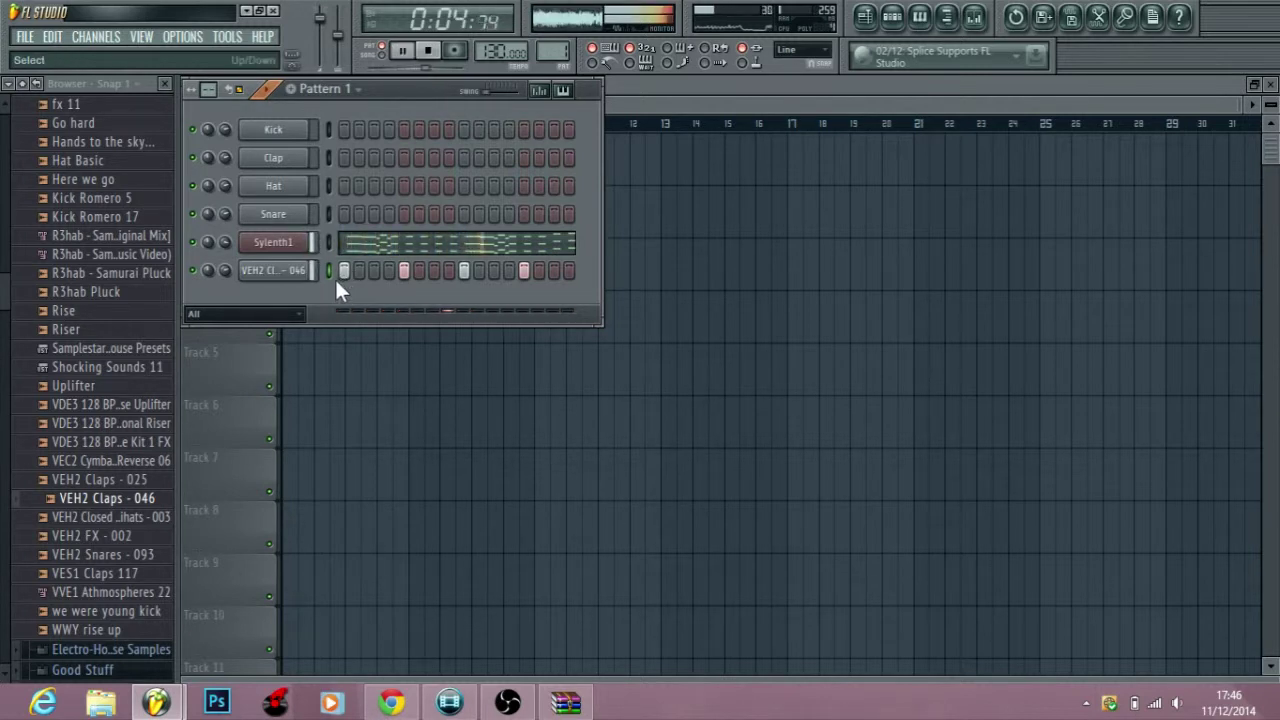
pyautogui.press('space')
# - Clear the four VEH2 Claps - 046 steps and place Kick hits on steps 1, 5, 9 and 13 instead
pyautogui.rightClick(524, 272)
pyautogui.rightClick(464, 272)
pyautogui.rightClick(404, 271)
pyautogui.rightClick(344, 271)
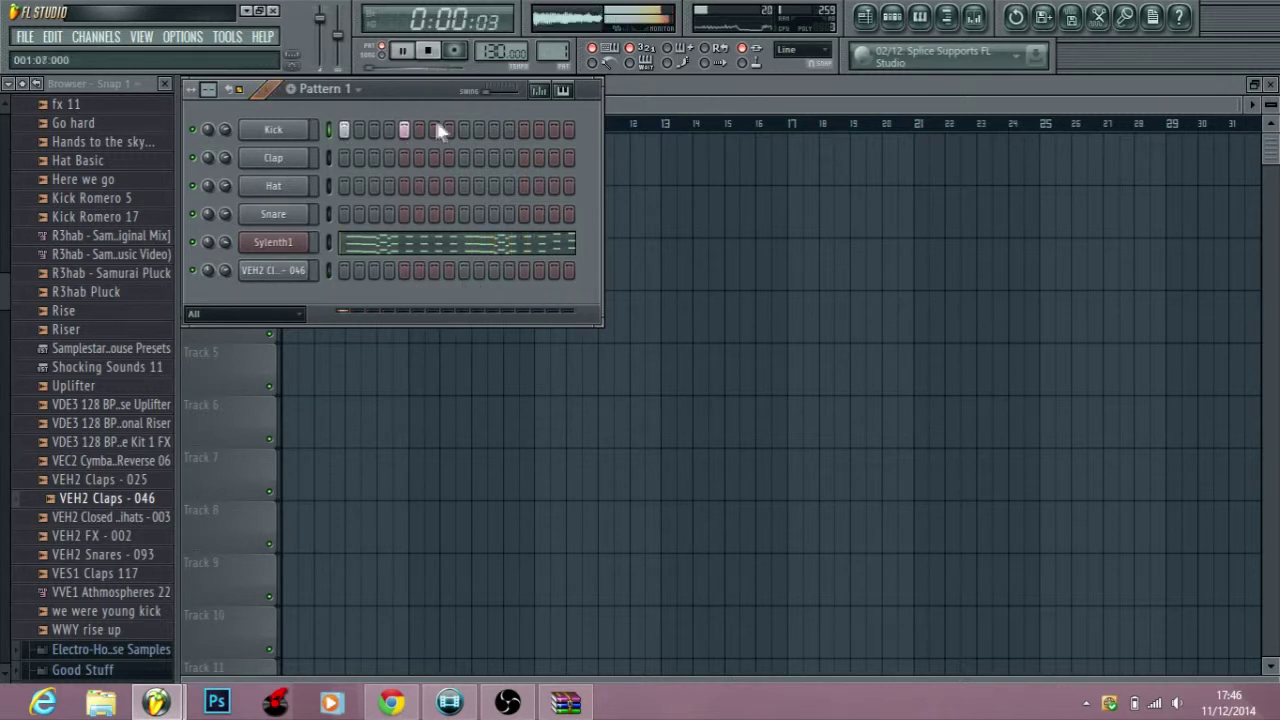
pyautogui.click(464, 130)
pyautogui.click(524, 130)
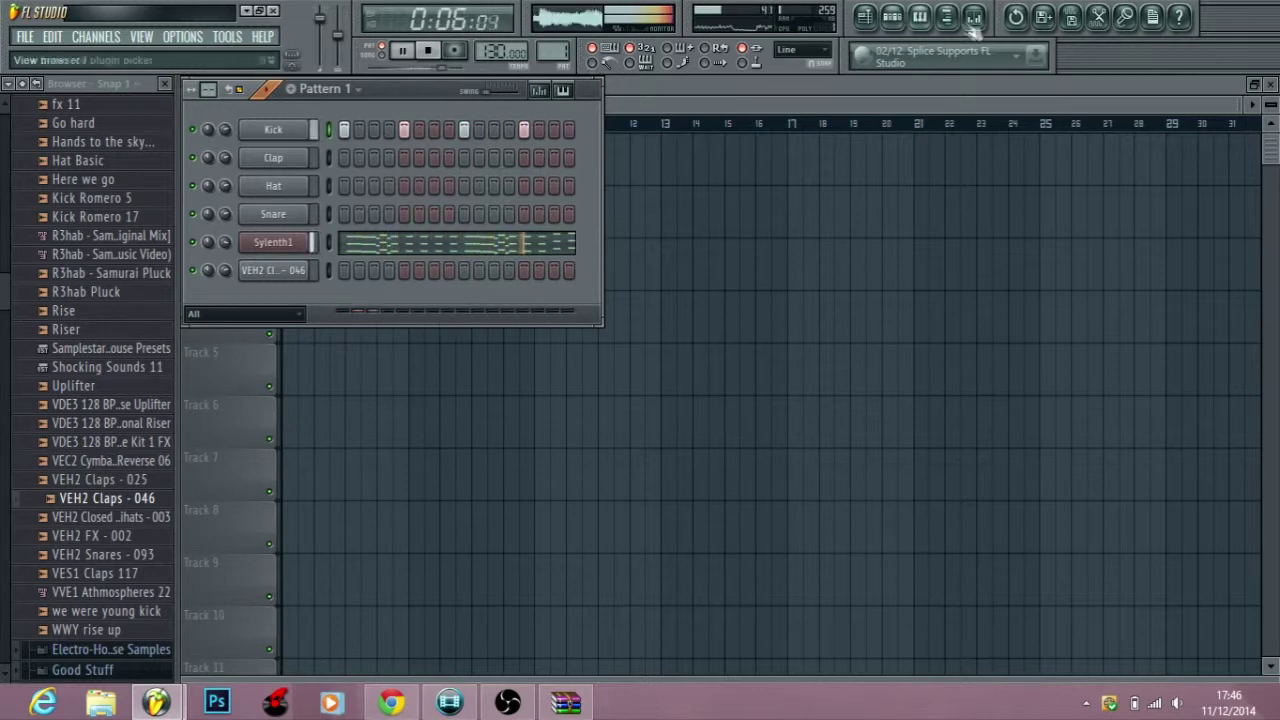
# - Set the mix of the Kickstart effect on the Sylenth1 mixer track to 98%, and close the plugin and mixer
pyautogui.press('F9')
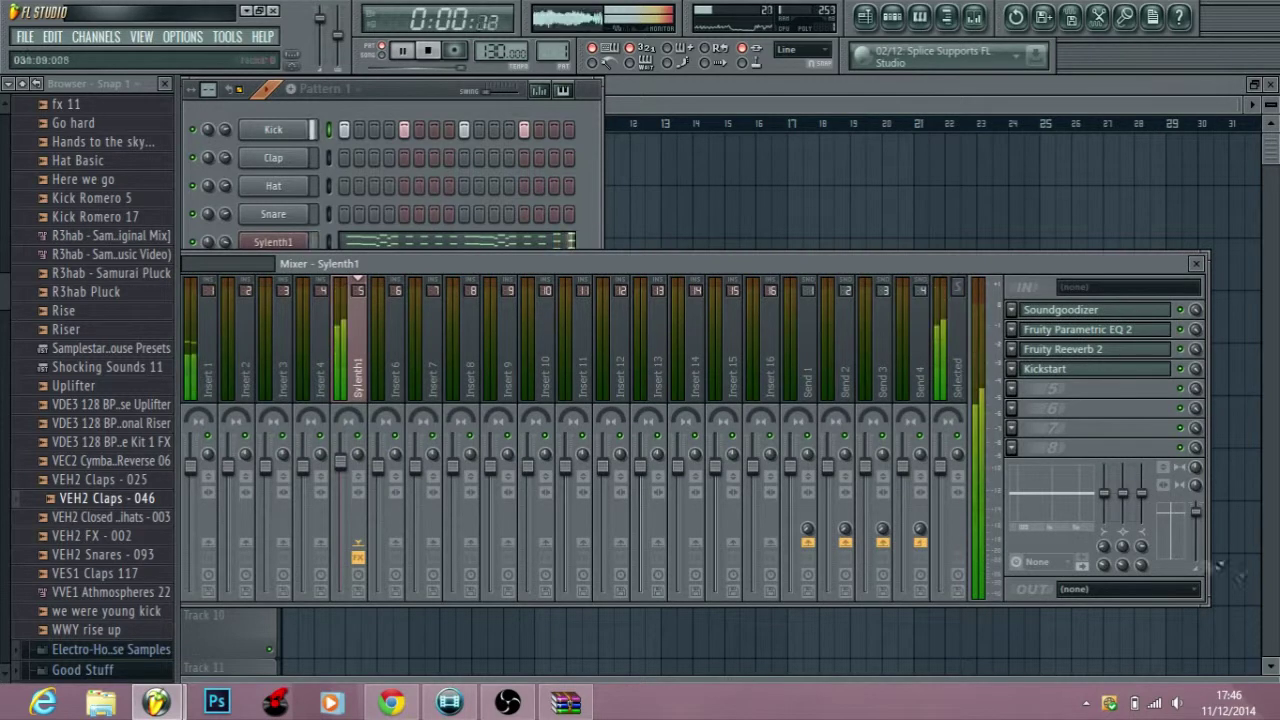
pyautogui.click(1118, 370)
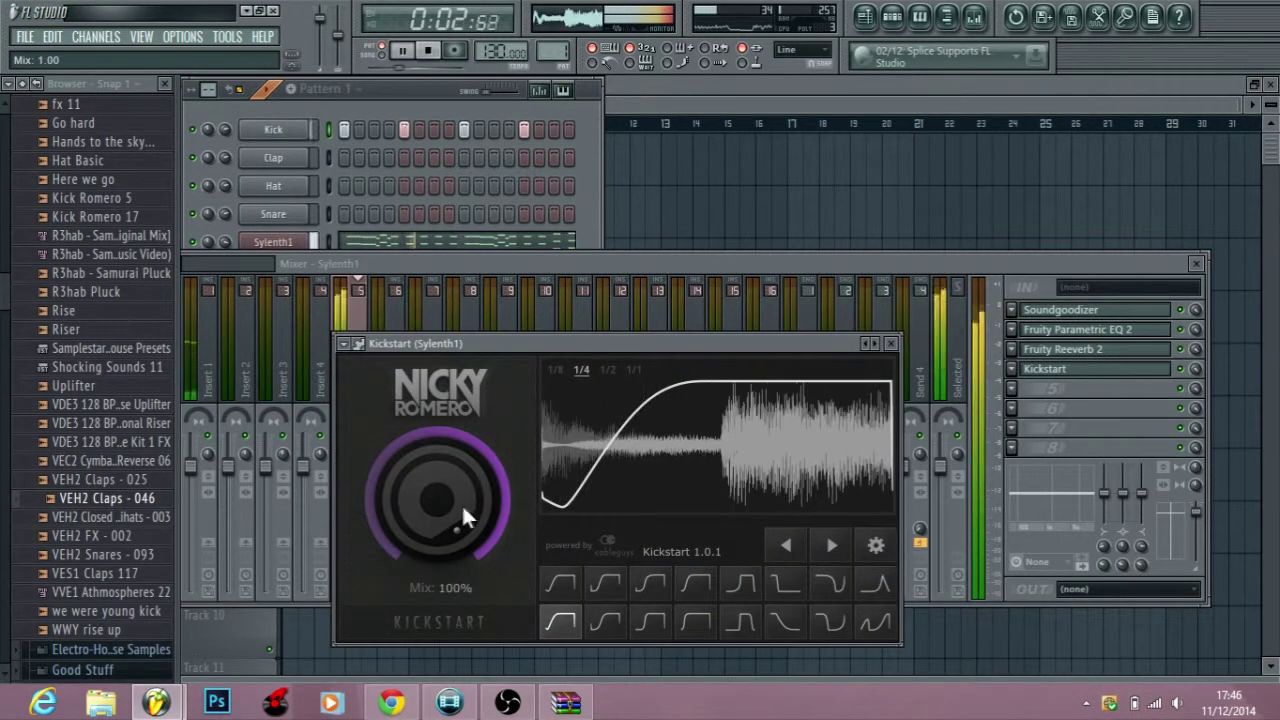
pyautogui.moveTo(461, 510); pyautogui.dragTo(461, 516)
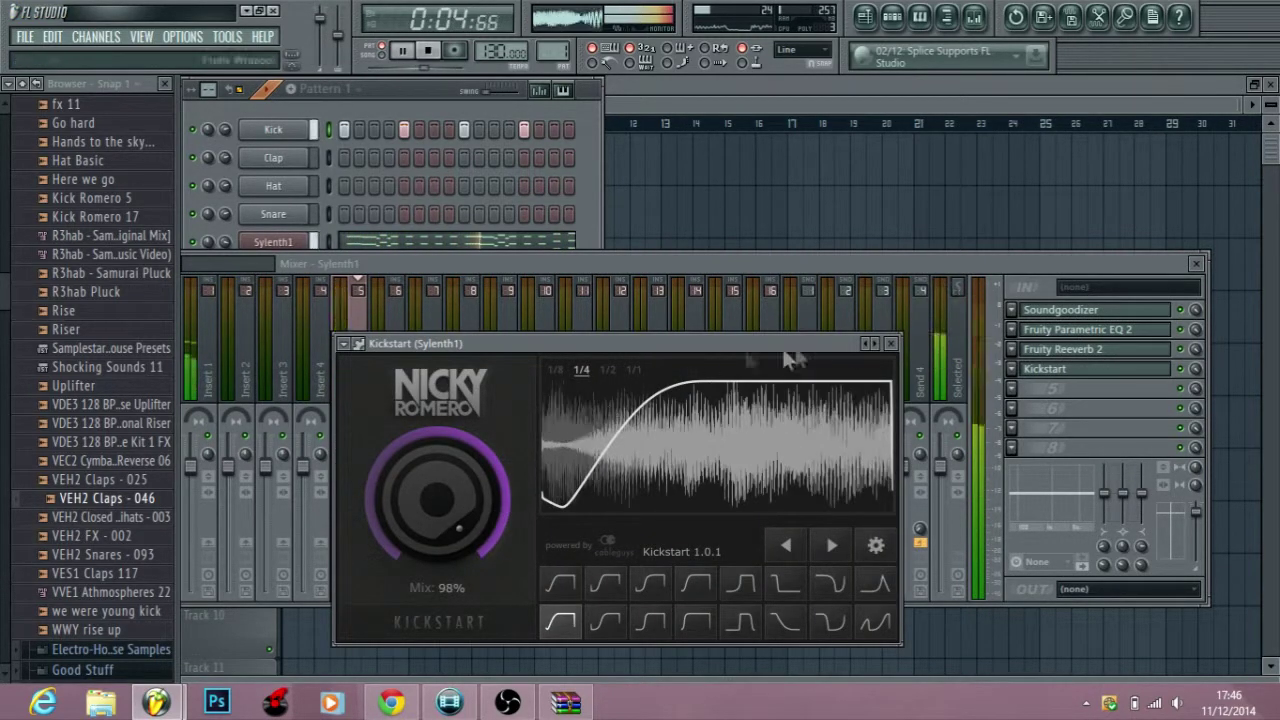
pyautogui.click(890, 343)
pyautogui.click(1198, 264)
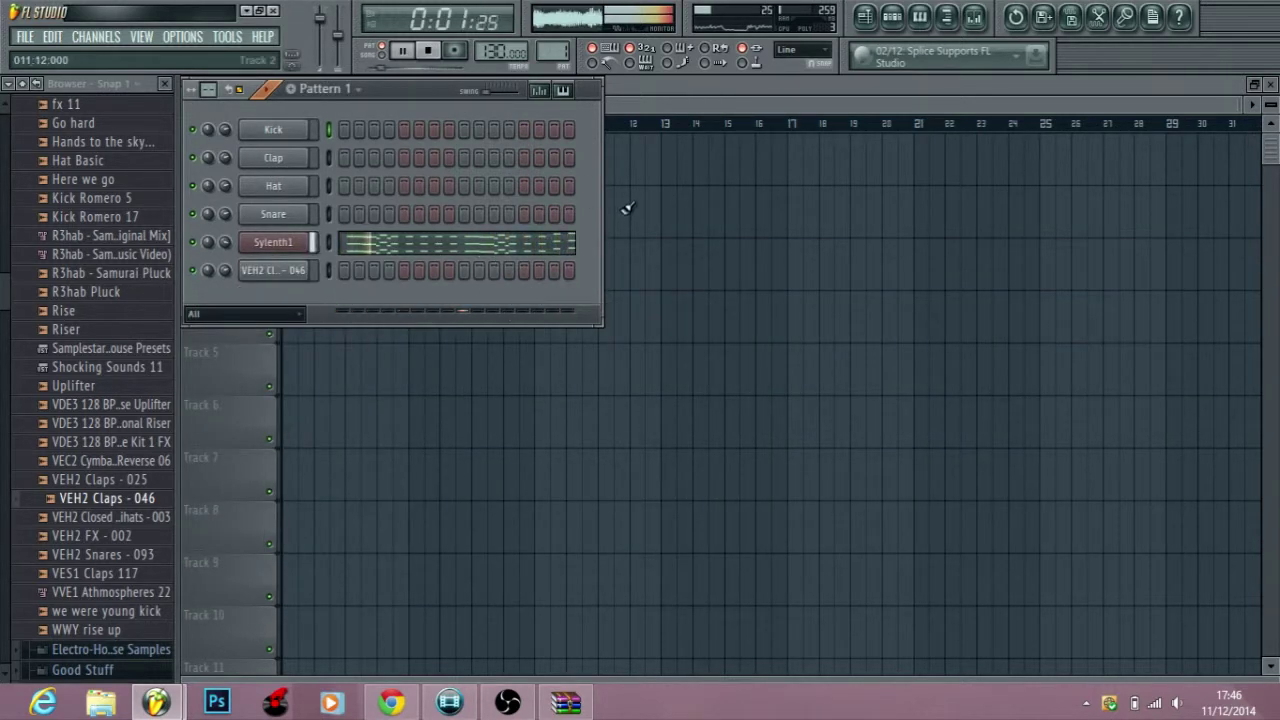
# - Stop playback and hide the step sequencer so that the playlist is clear
pyautogui.click(612, 102)
pyautogui.click(892, 16)
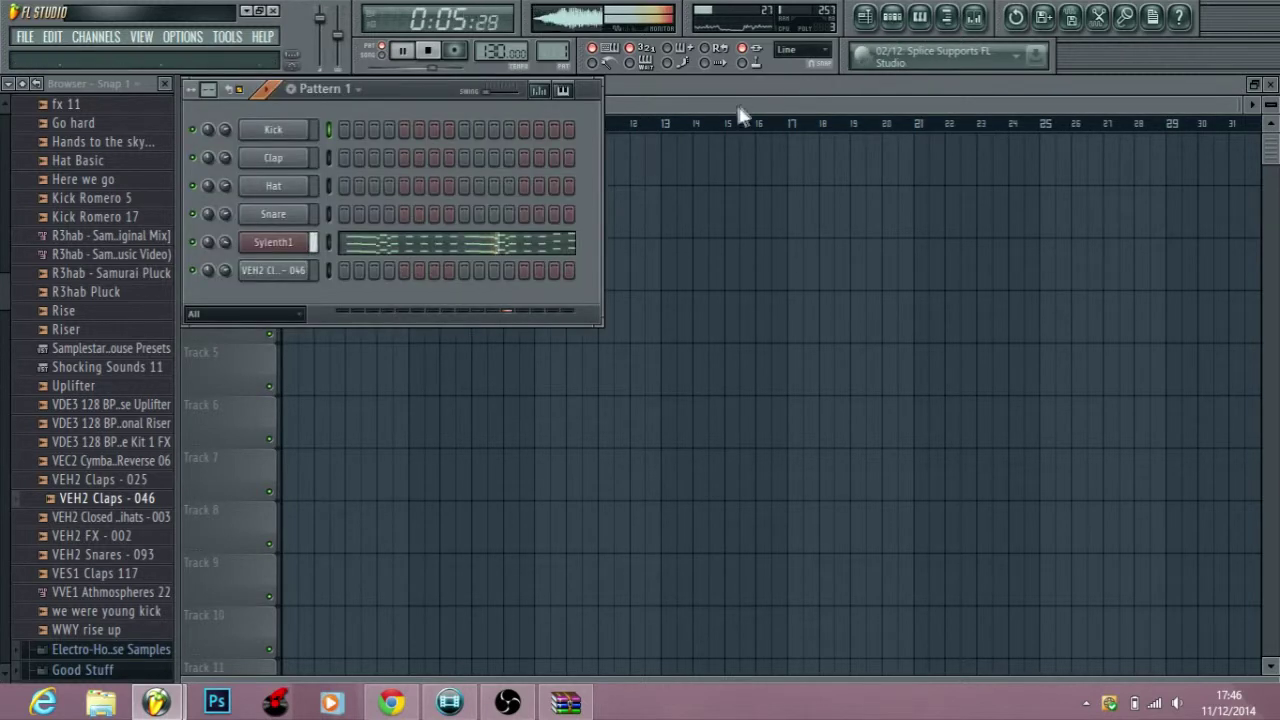
pyautogui.press('space')
pyautogui.click(679, 100)
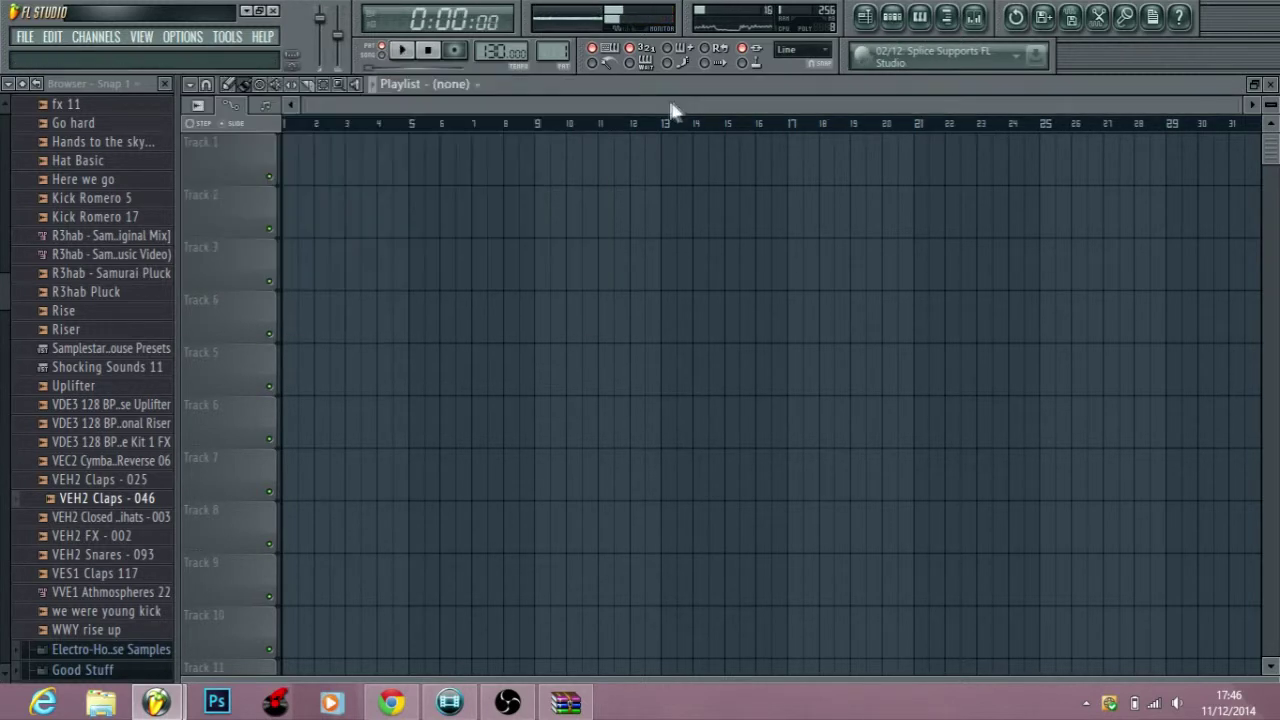
pyautogui.click(892, 16)
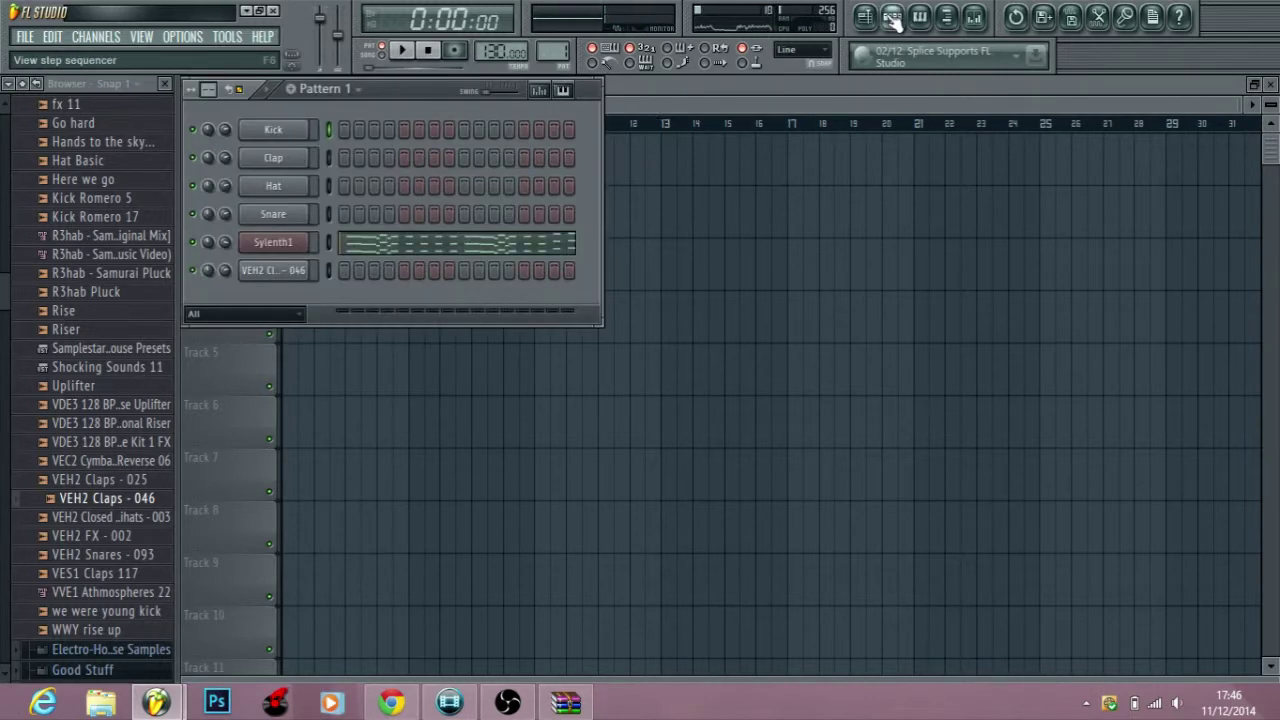
pyautogui.click(893, 20)
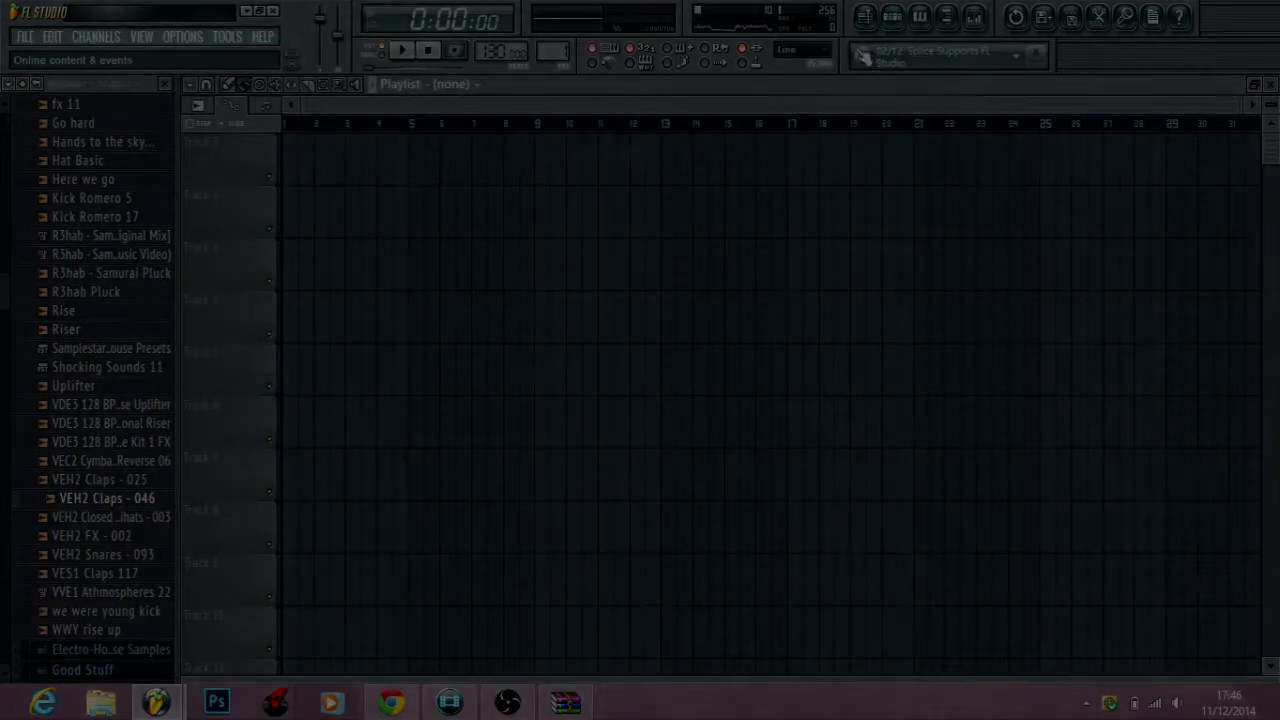